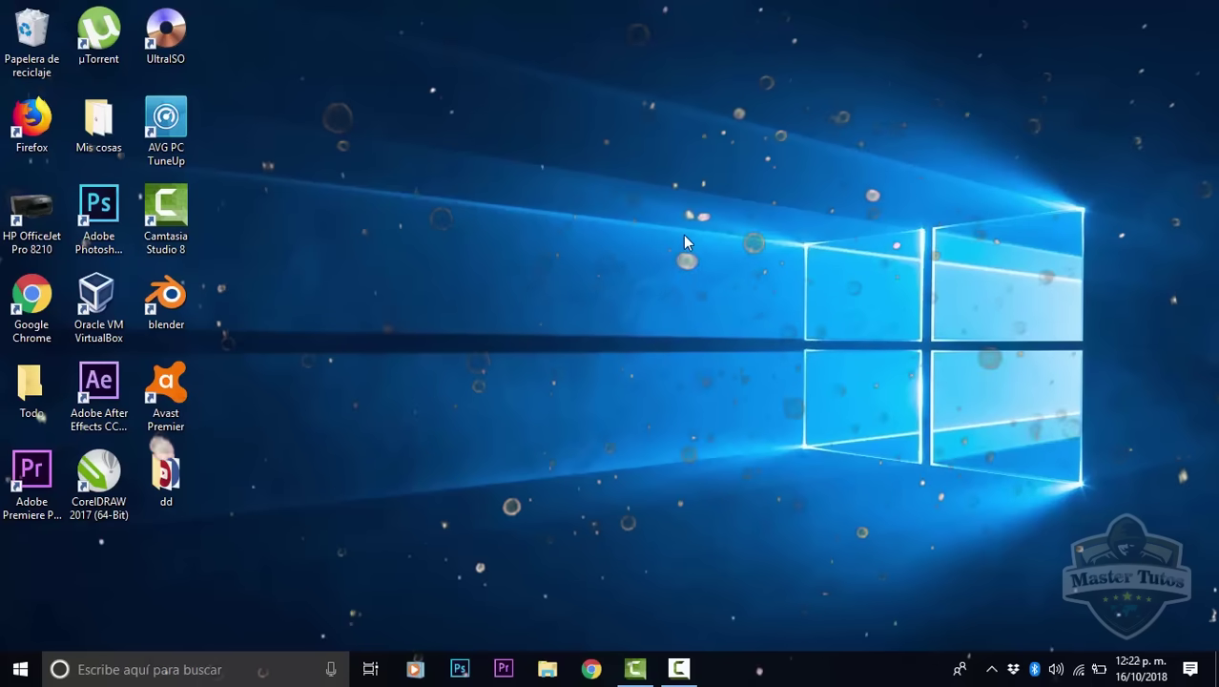
# Open the Control Panel's Network and Sharing Center and show the list of network adapter connections.
pyautogui.press('super')
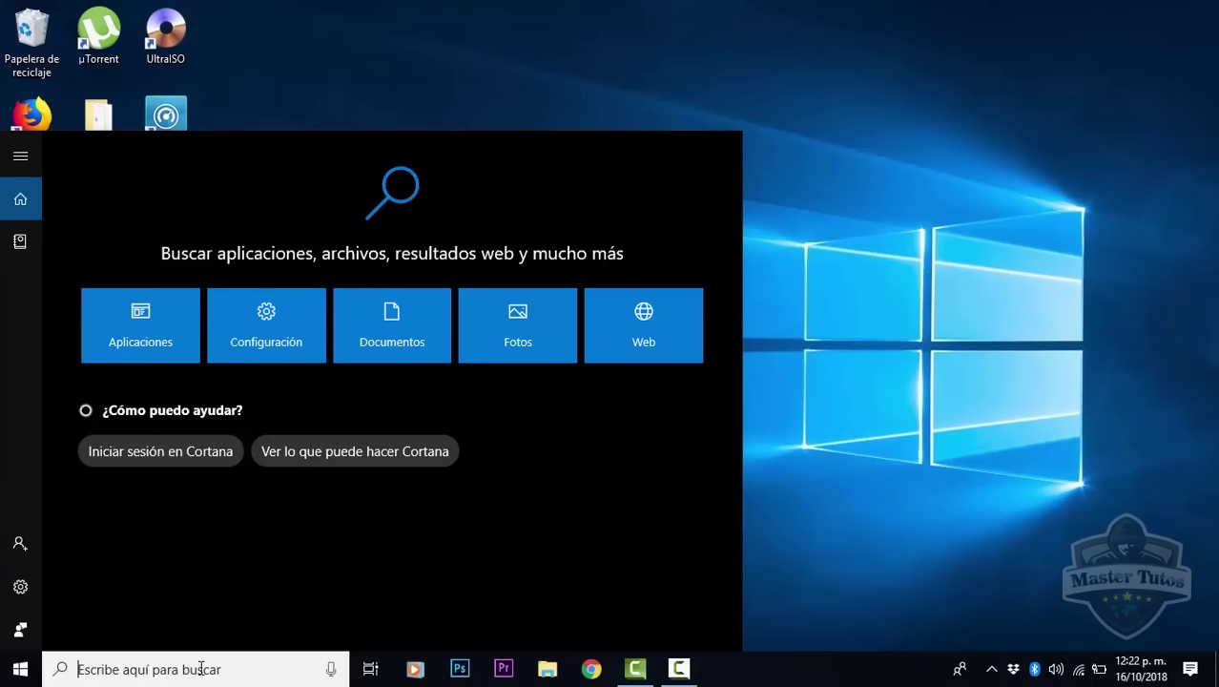
pyautogui.write('panel')
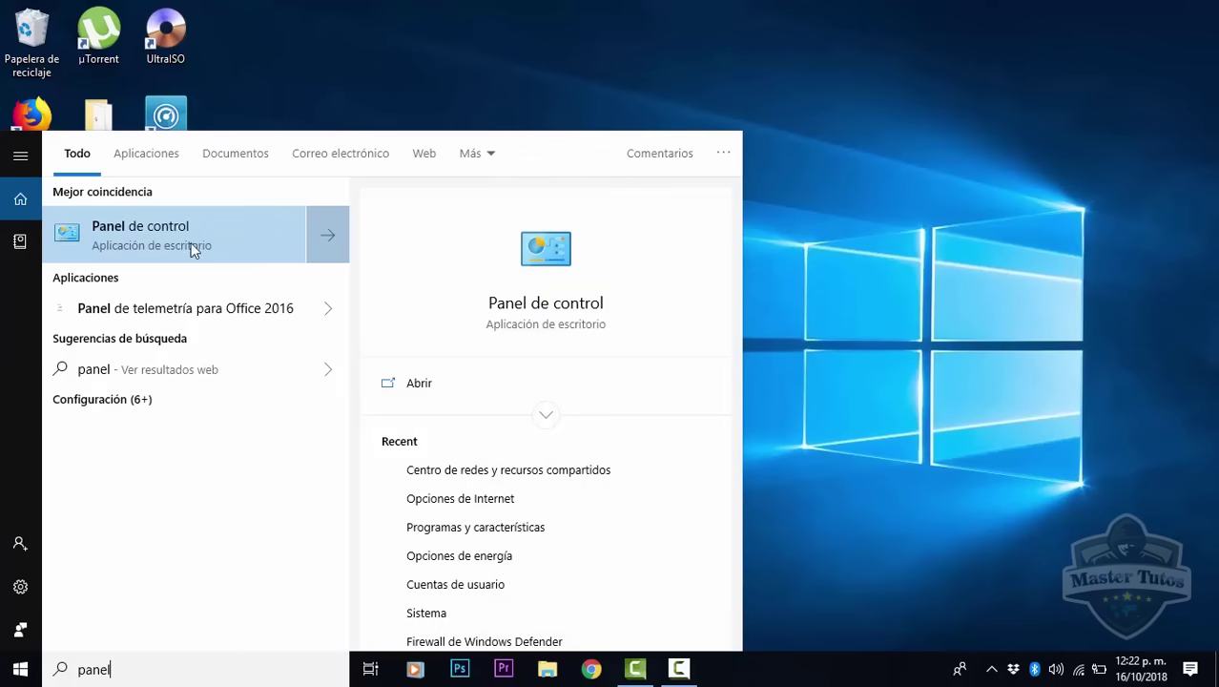
pyautogui.click(185, 241)
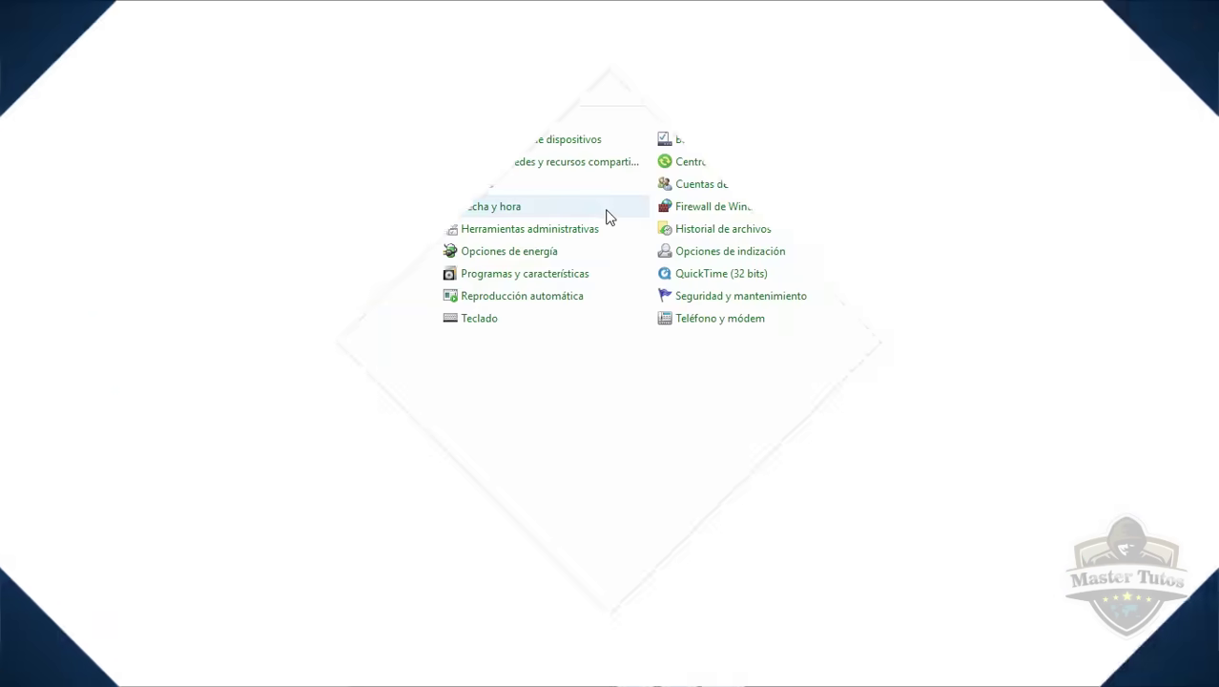
pyautogui.click(575, 164)
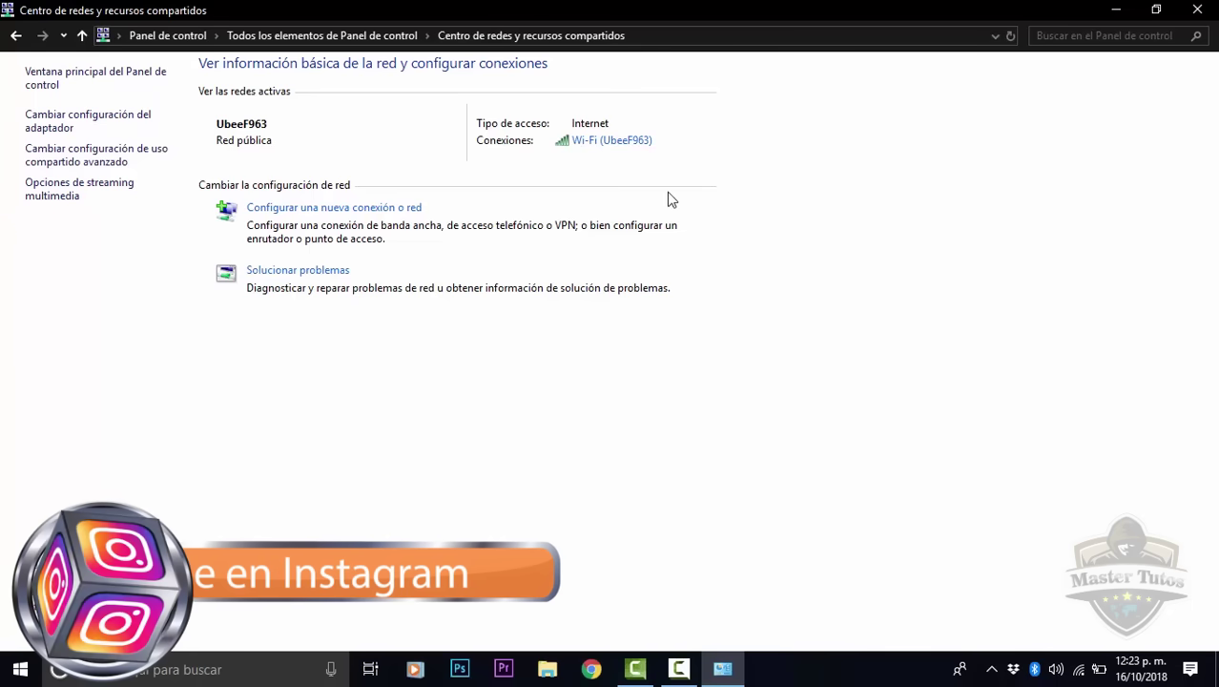
pyautogui.click(92, 127)
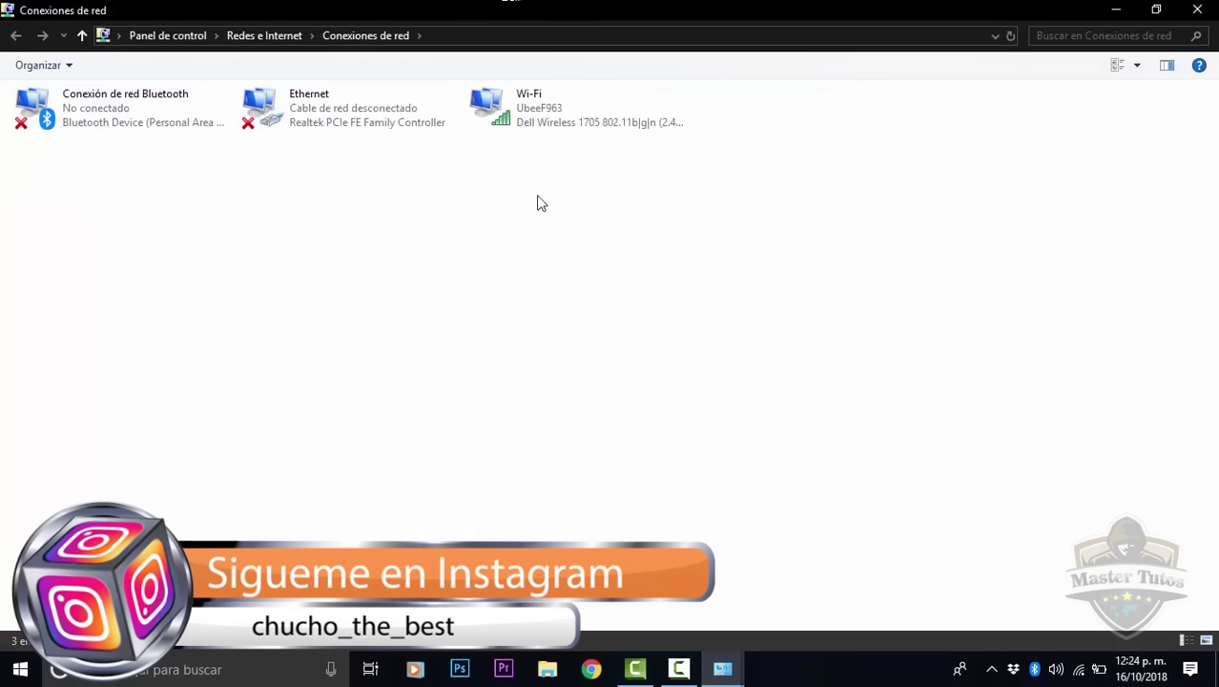
# Open the Wi-Fi connection's properties and bring up the configuration of its Dell Wireless 1705 adapter.
pyautogui.moveTo(394, 198); pyautogui.dragTo(318, 112)
pyautogui.moveTo(782, 206); pyautogui.dragTo(498, 97)
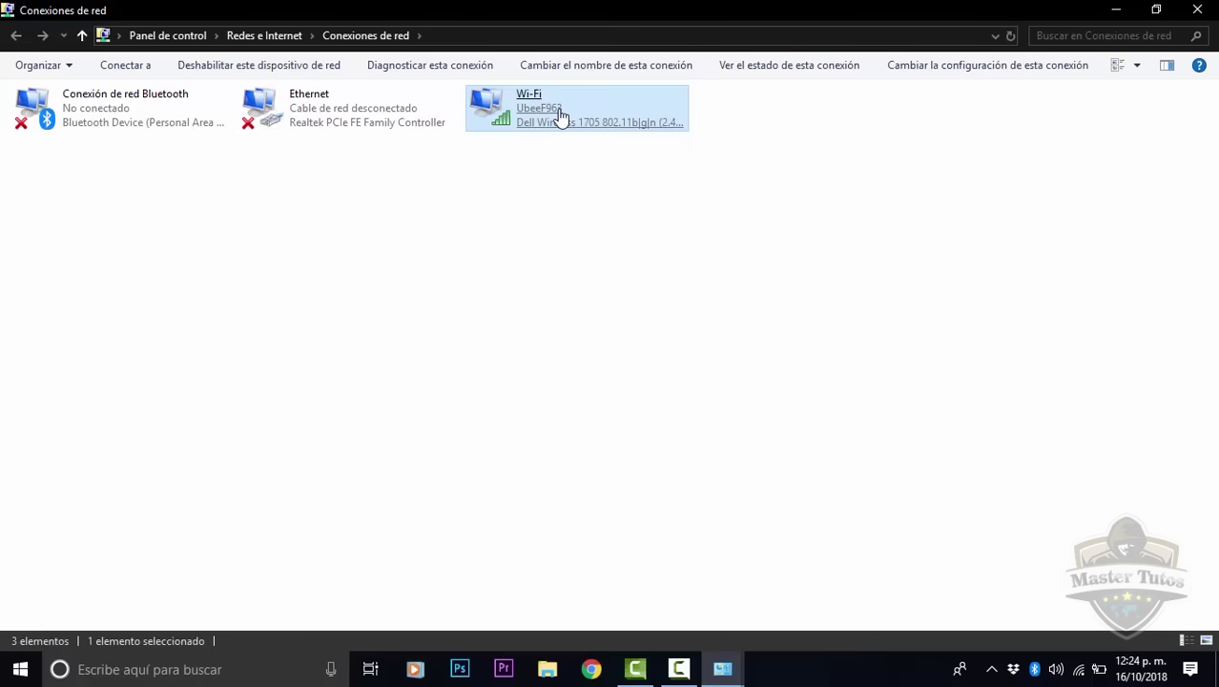
pyautogui.rightClick(560, 117)
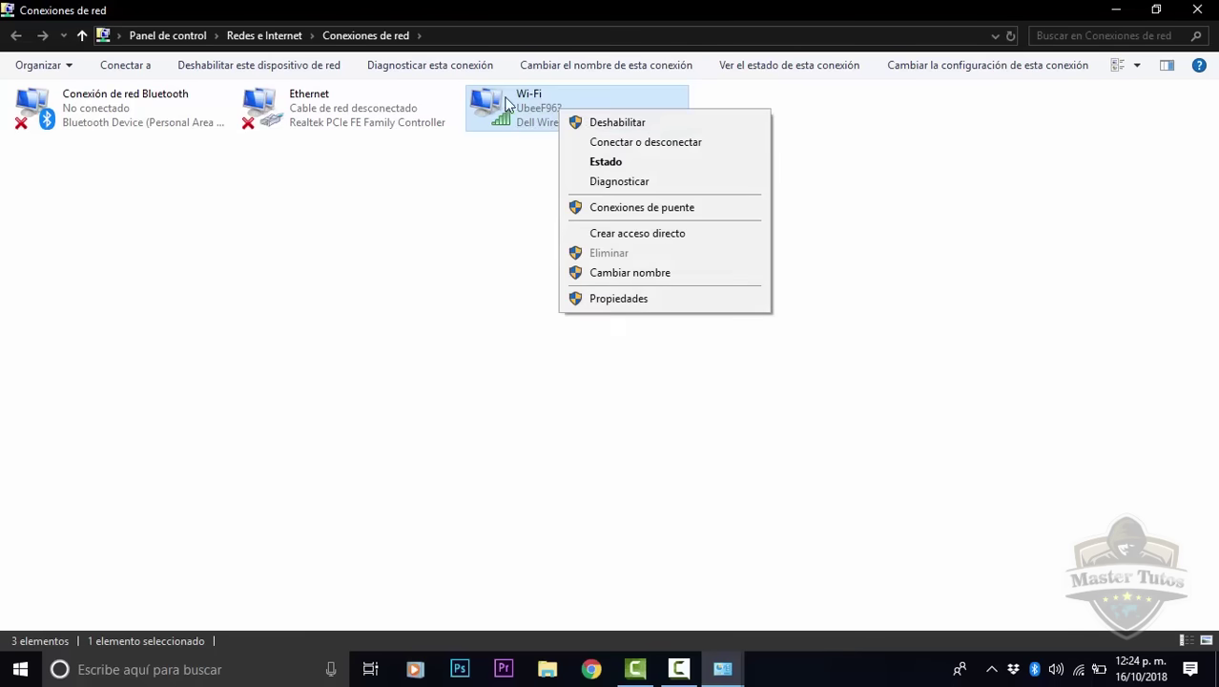
pyautogui.click(653, 304)
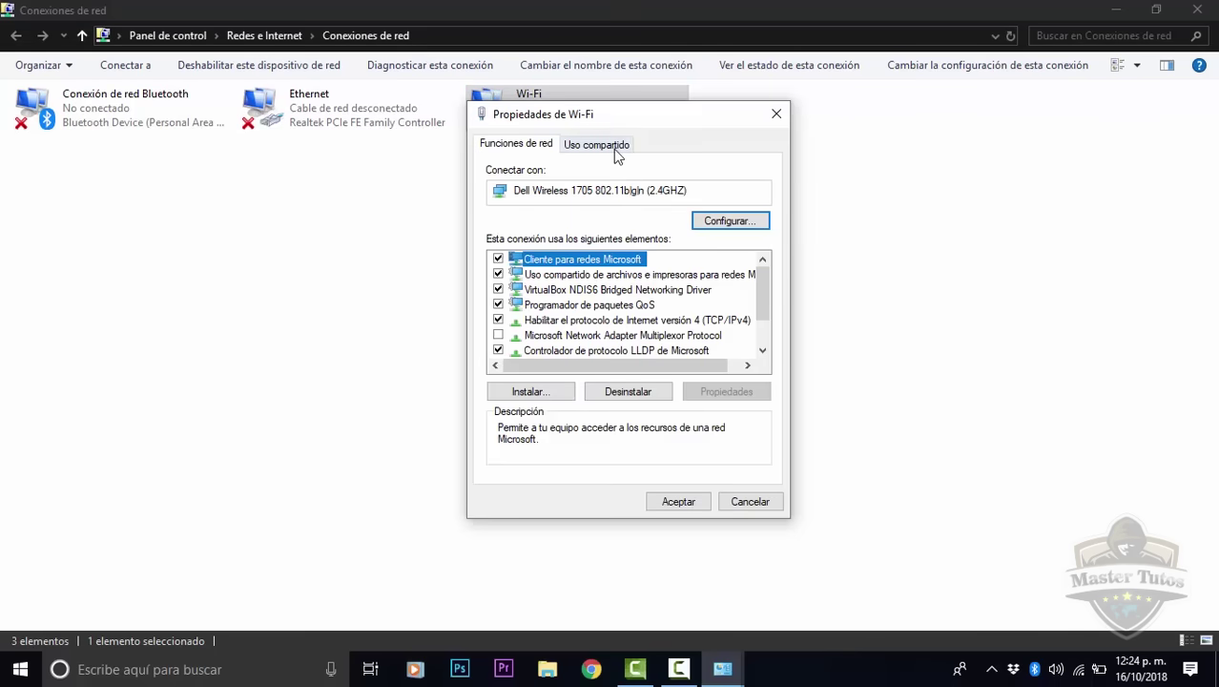
pyautogui.click(608, 151)
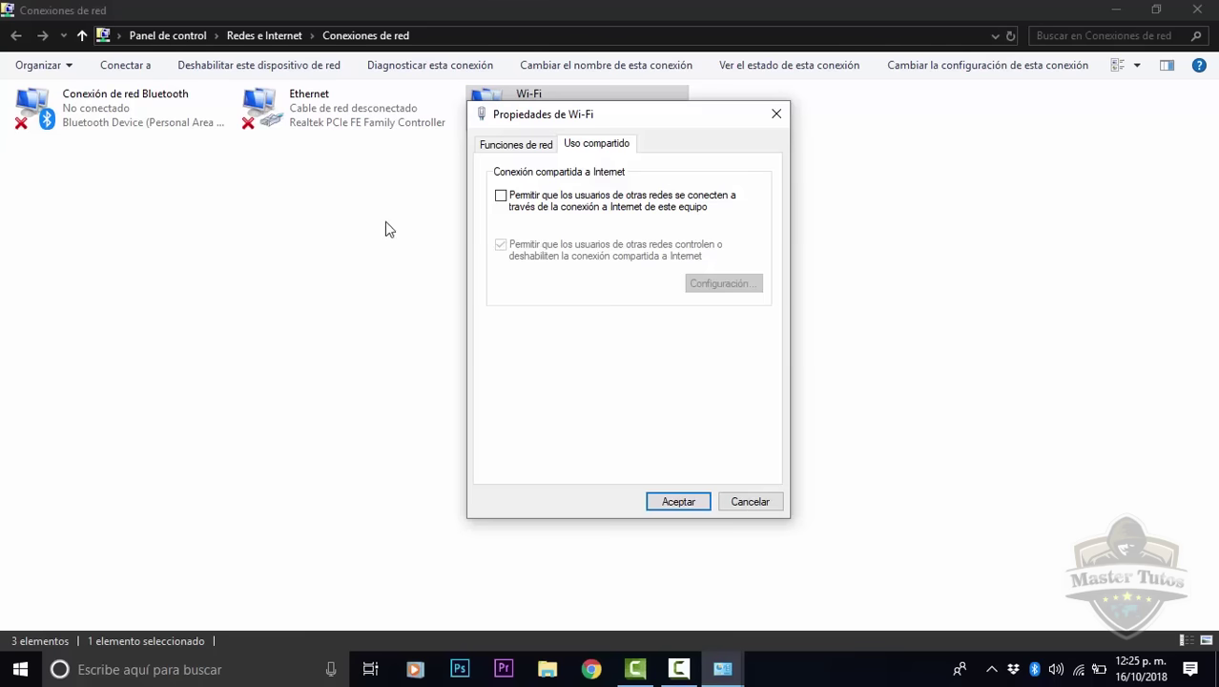
pyautogui.click(527, 145)
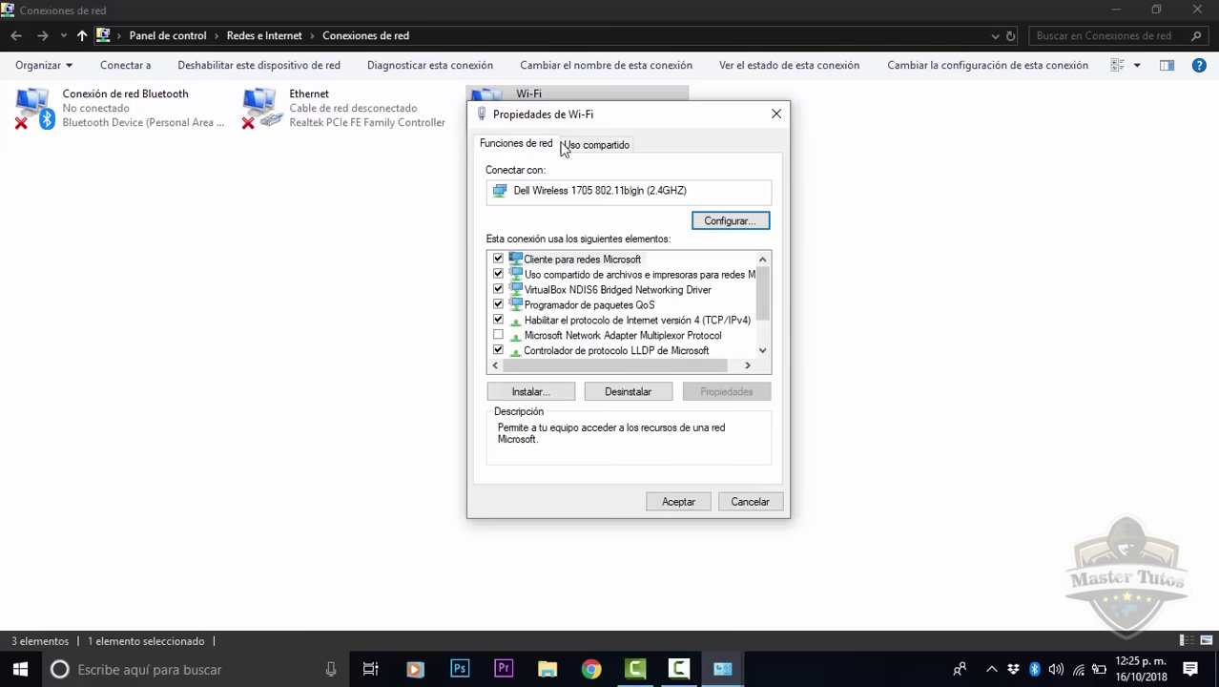
pyautogui.click(712, 227)
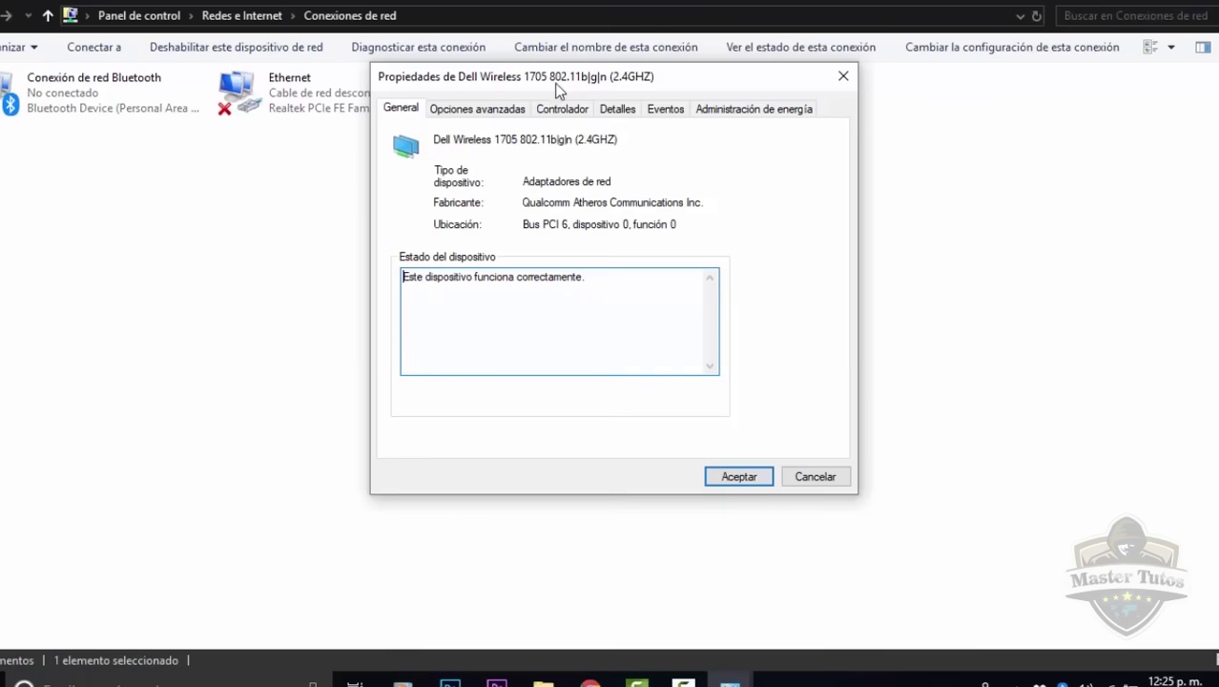
pyautogui.moveTo(558, 88); pyautogui.dragTo(501, 83)
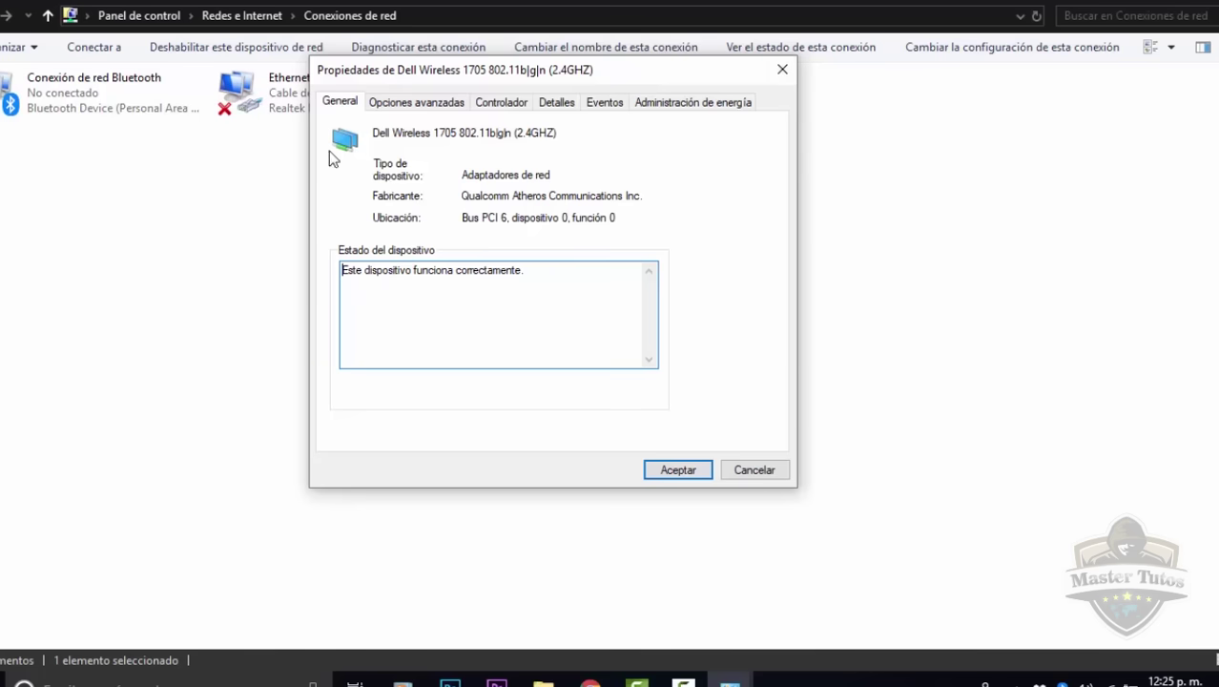
# Turn off the adapter's power management option "Permitir que el equipo apague este dispositivo para ahorrar energía".
pyautogui.click(694, 102)
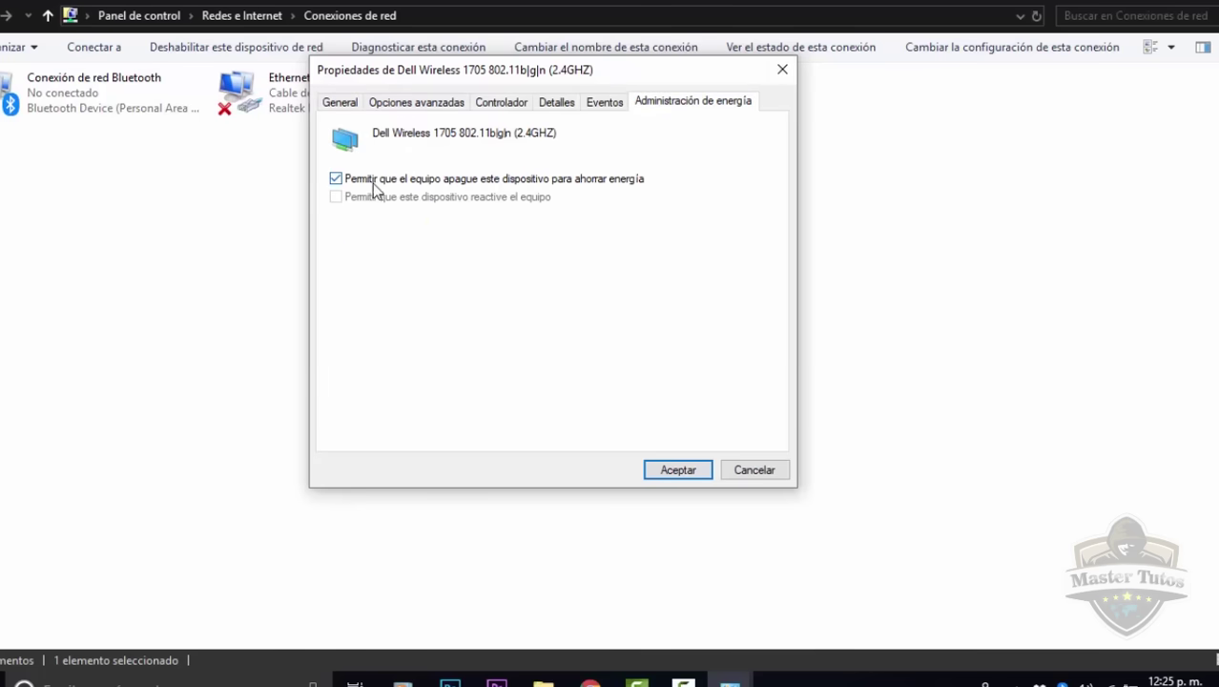
pyautogui.click(335, 180)
pyautogui.click(345, 107)
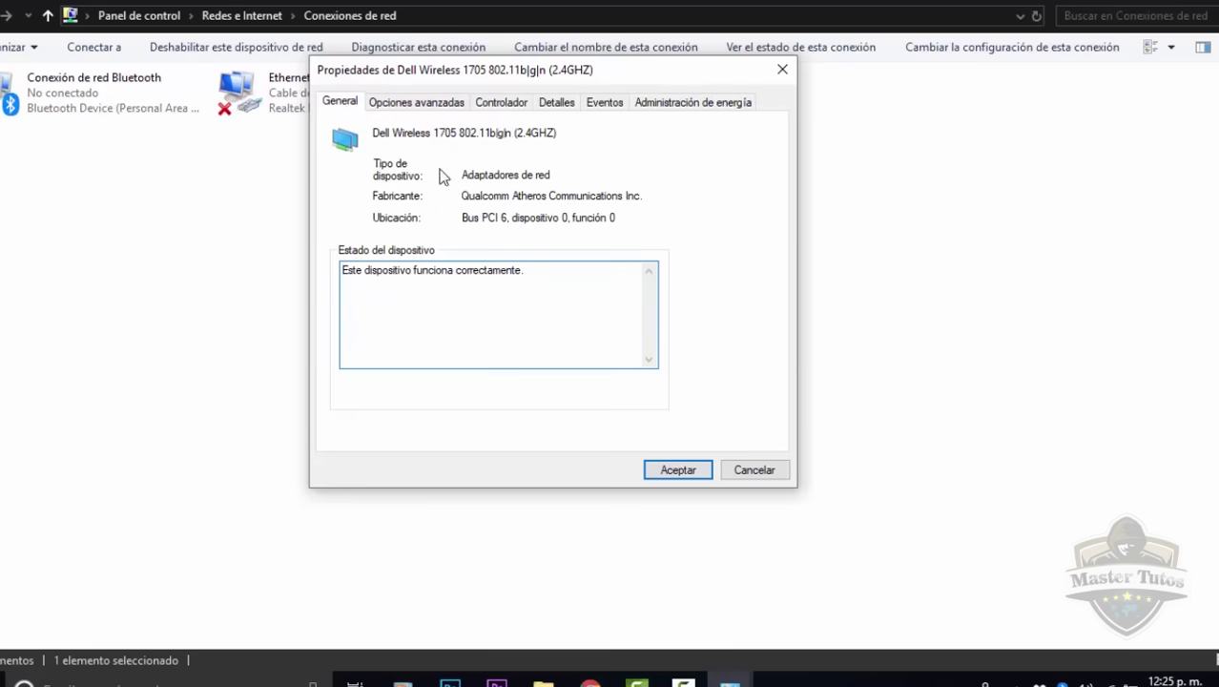
# In the adapter's advanced options, try Long only for 802.11b Preamble, then set it to Long and Short.
pyautogui.click(399, 106)
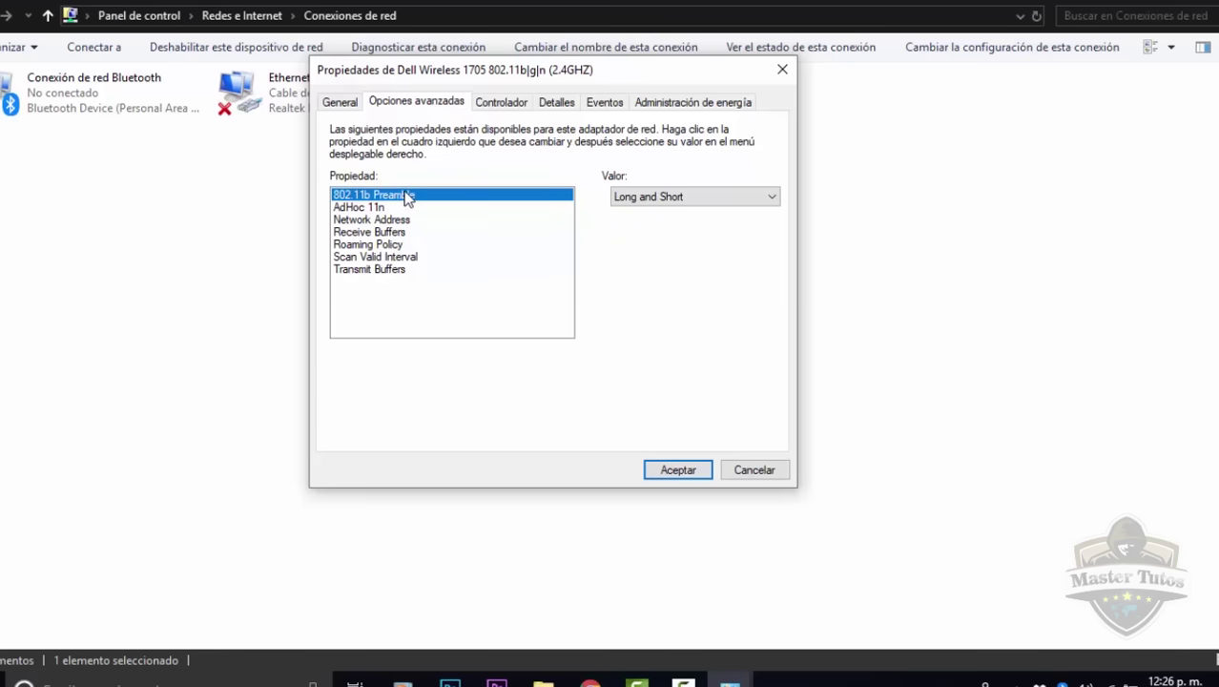
pyautogui.click(357, 207)
pyautogui.click(360, 198)
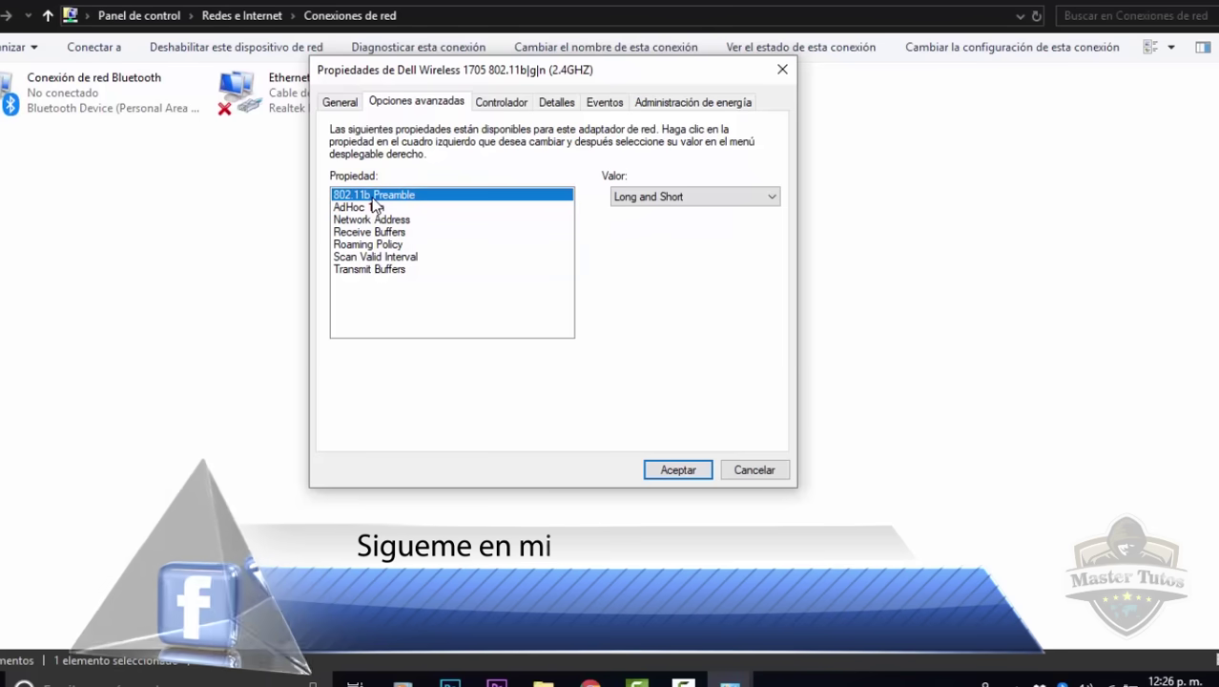
pyautogui.click(740, 196)
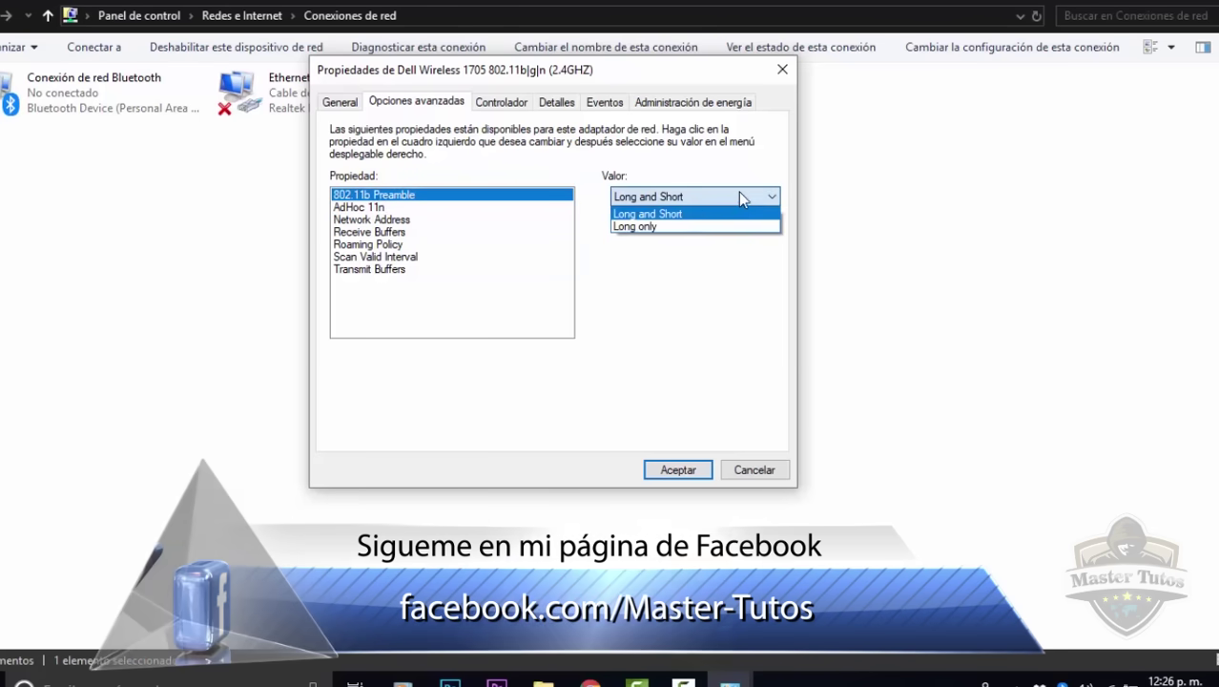
pyautogui.click(655, 228)
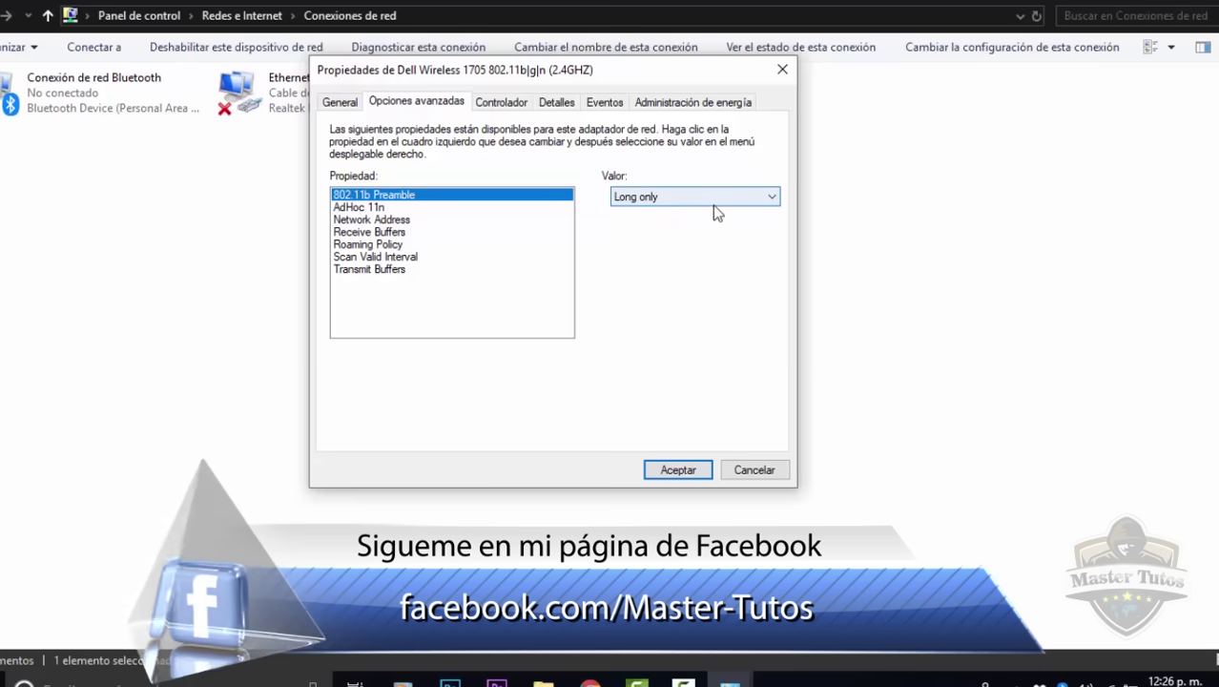
pyautogui.click(667, 196)
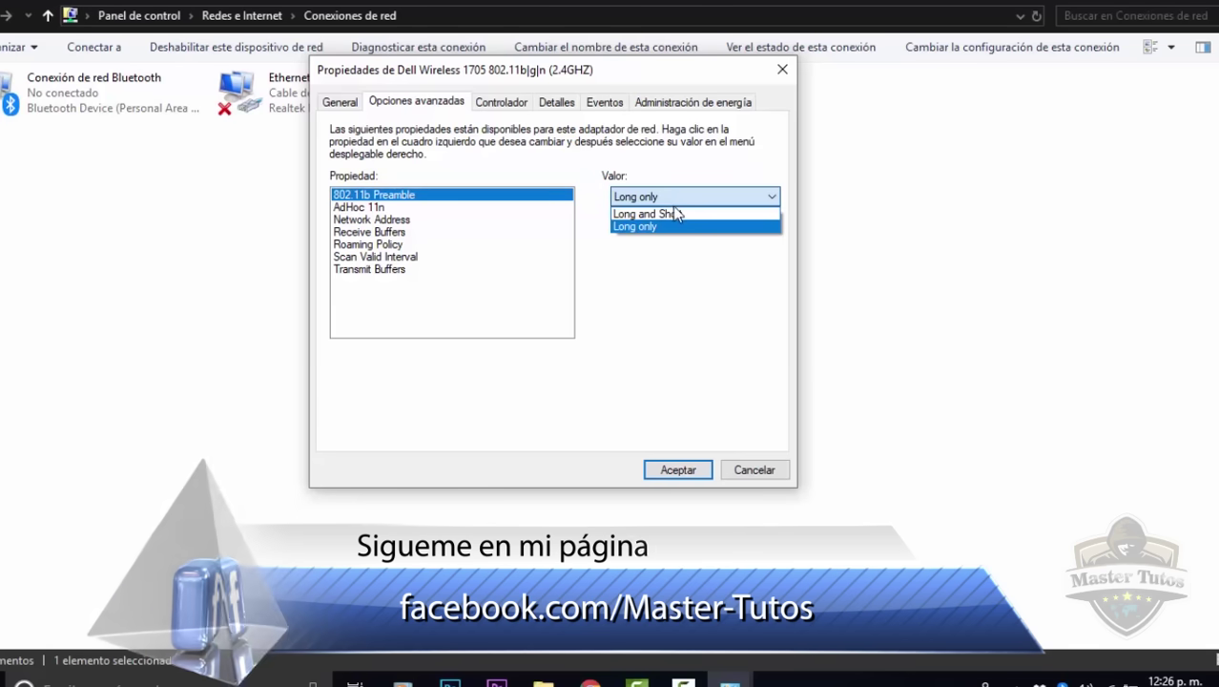
pyautogui.click(679, 223)
pyautogui.click(680, 197)
pyautogui.click(702, 209)
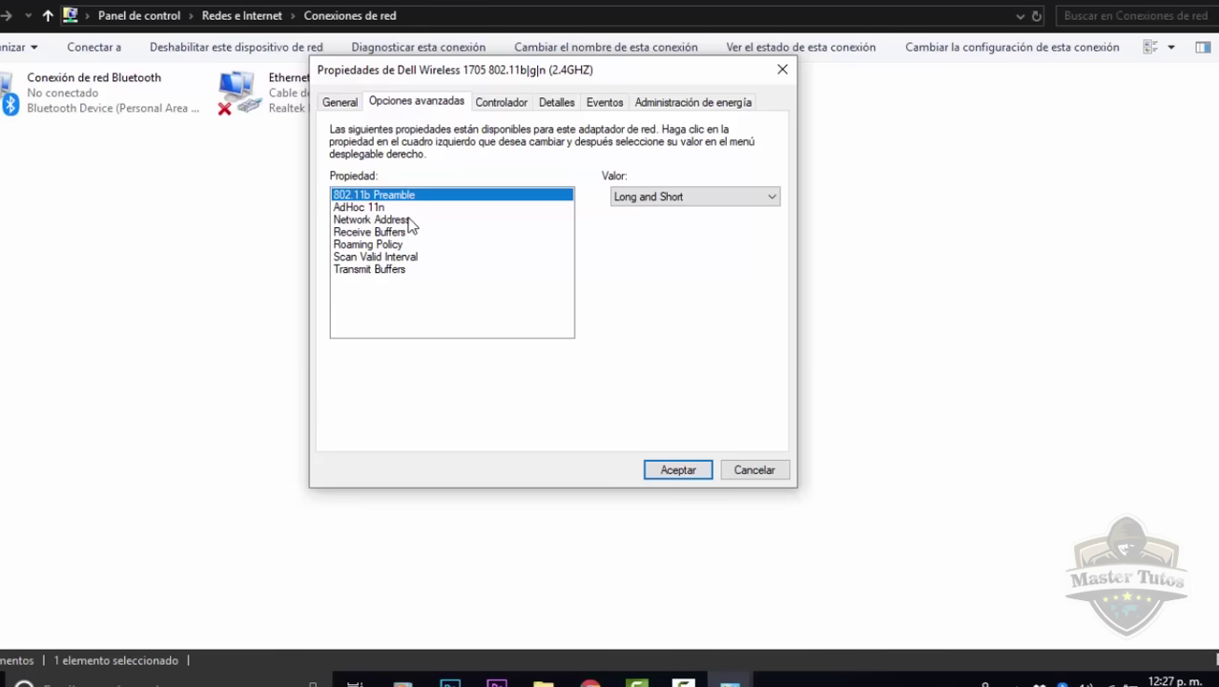
# Set the adapter's AdHoc 11n property to Enable.
pyautogui.click(378, 209)
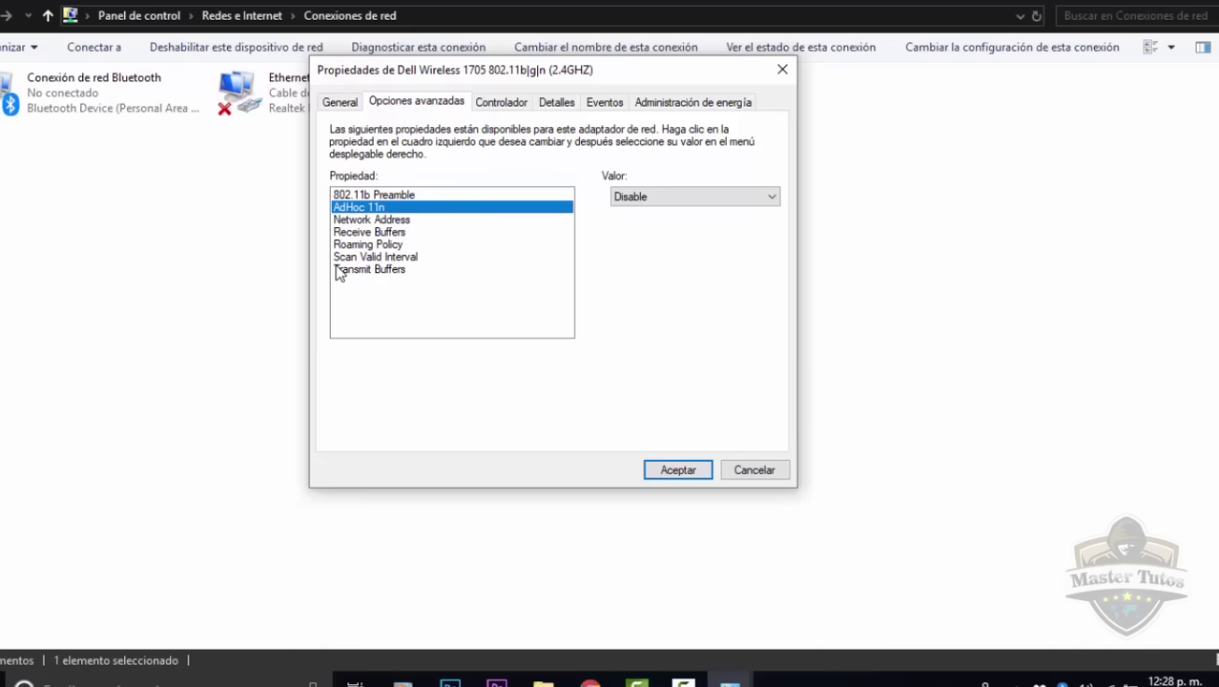
pyautogui.click(672, 196)
pyautogui.click(677, 229)
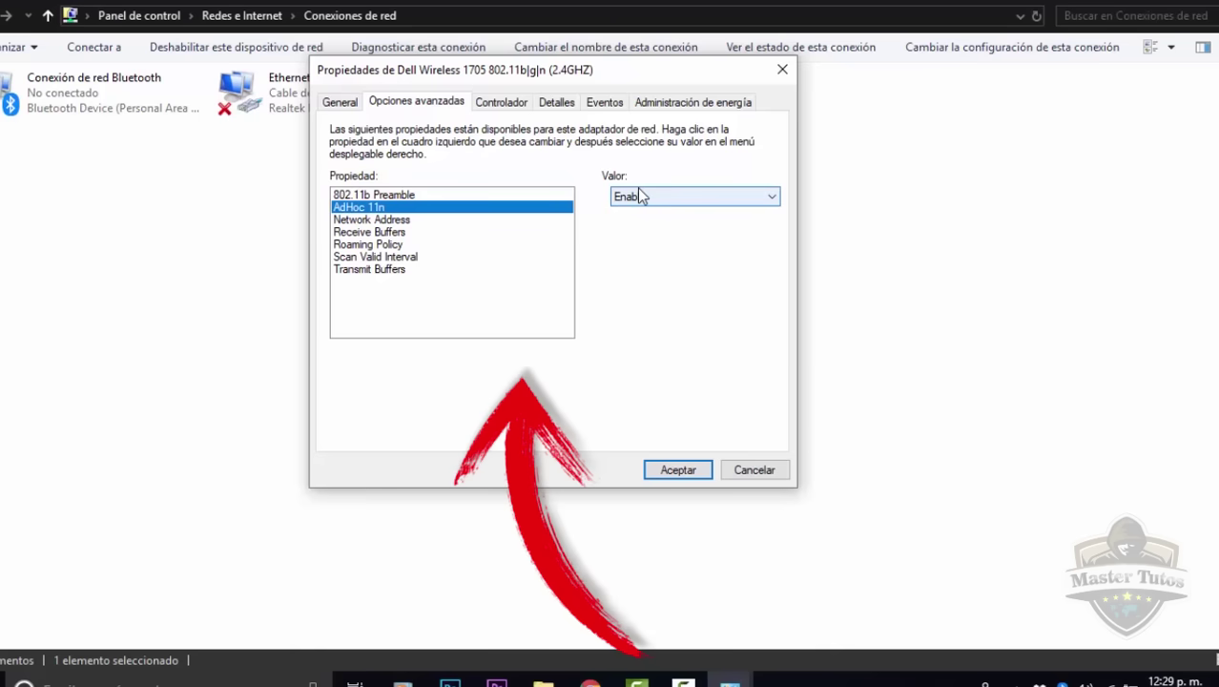
# View the Network Address property and set the Receive Buffers value to 512.
pyautogui.click(387, 220)
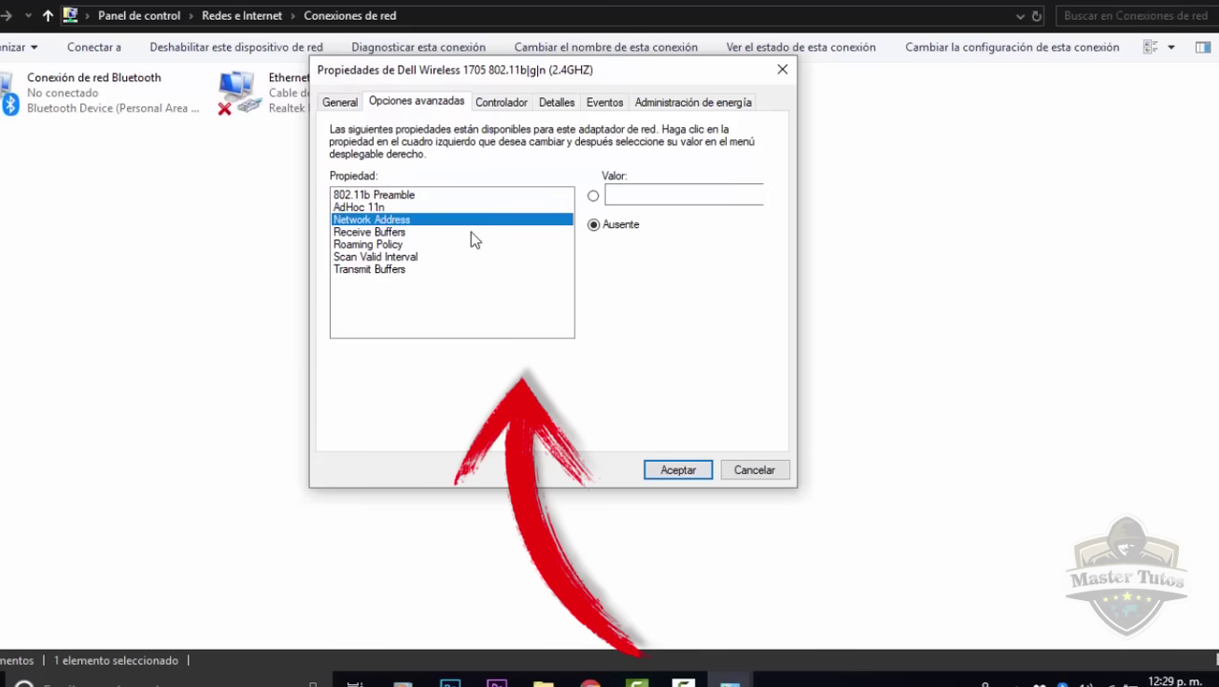
pyautogui.click(401, 232)
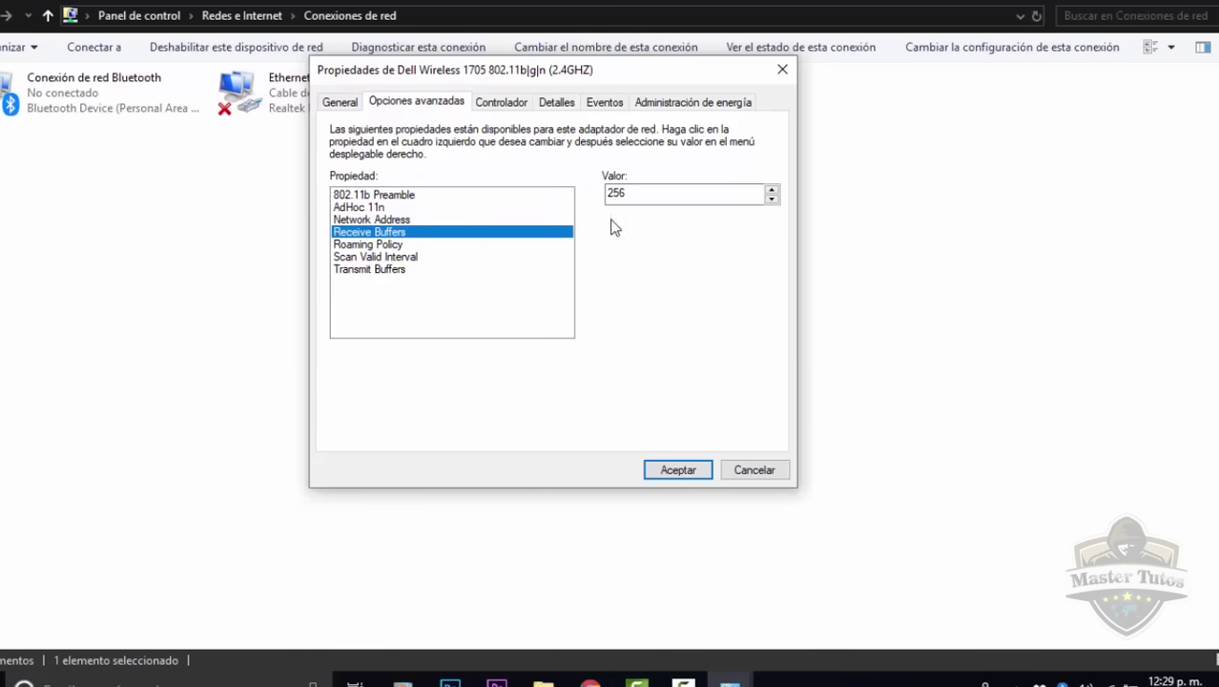
pyautogui.doubleClick(659, 194)
pyautogui.write('512')
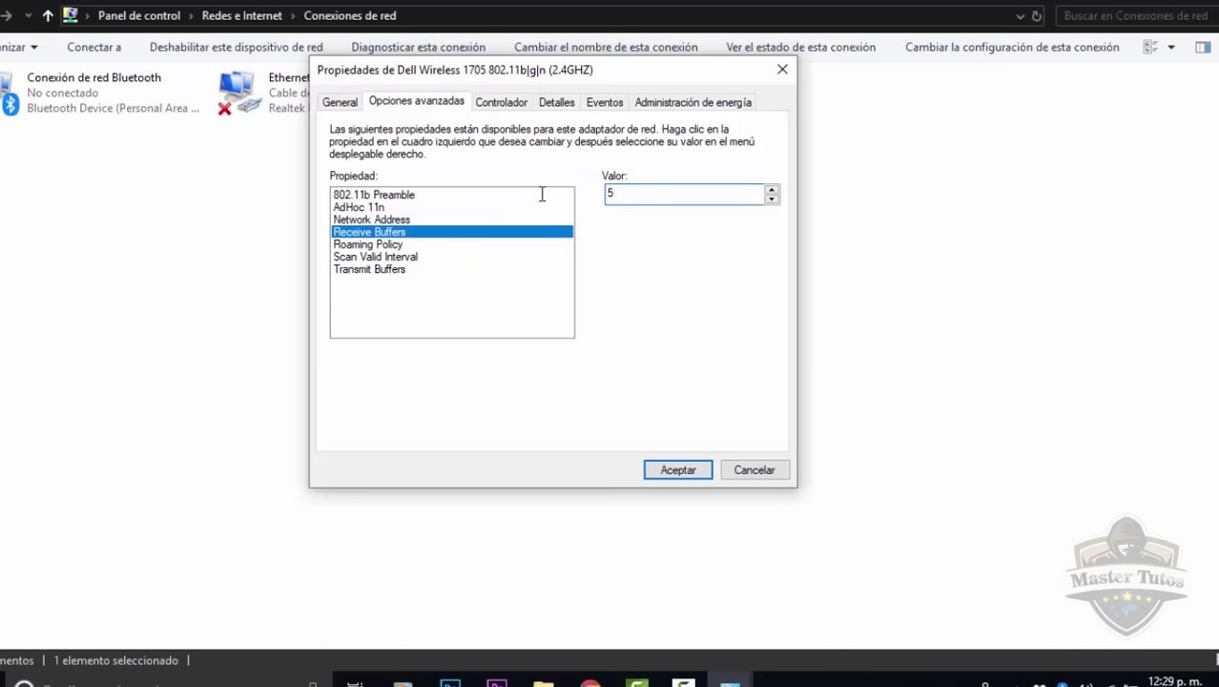
# Set the adapter's Roaming Policy to High.
pyautogui.click(380, 245)
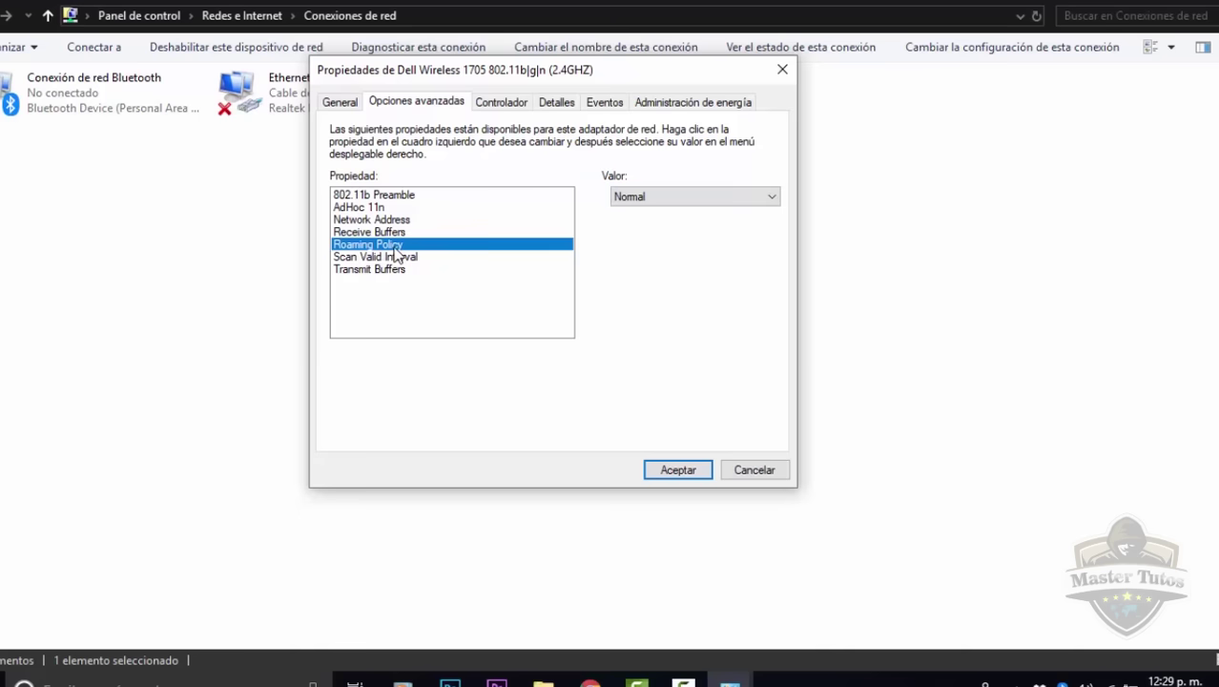
pyautogui.click(711, 196)
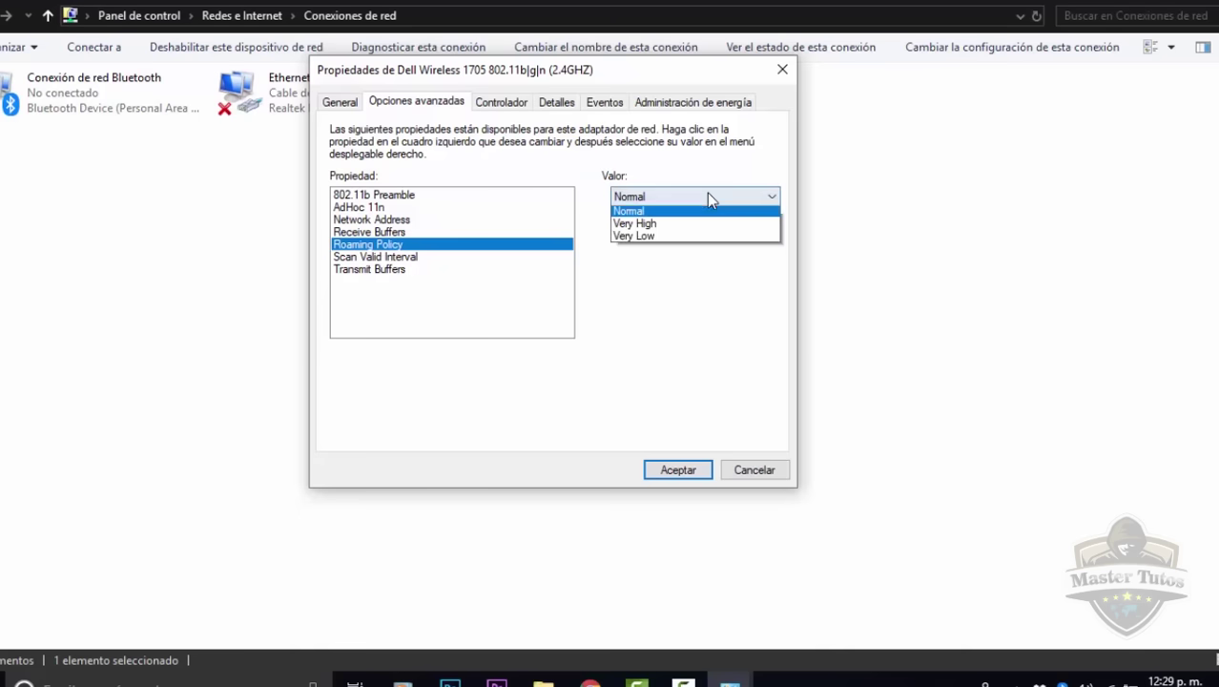
pyautogui.click(644, 215)
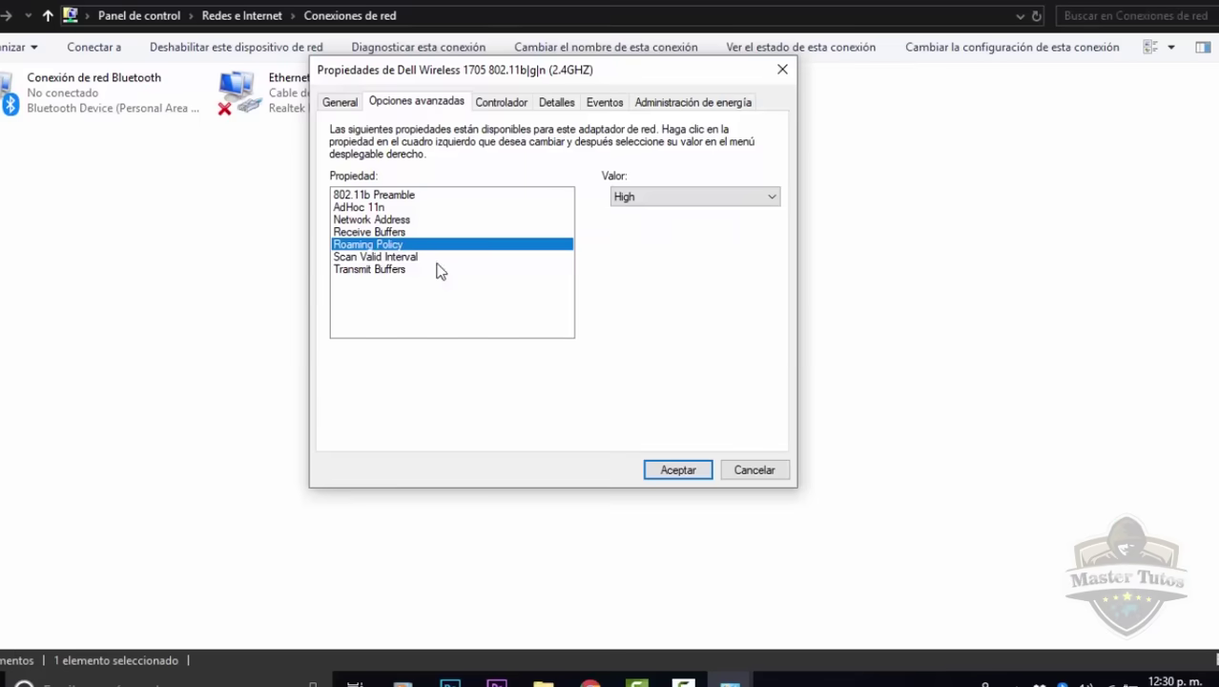
# Set the adapter's Scan Valid Interval to 100.
pyautogui.click(413, 257)
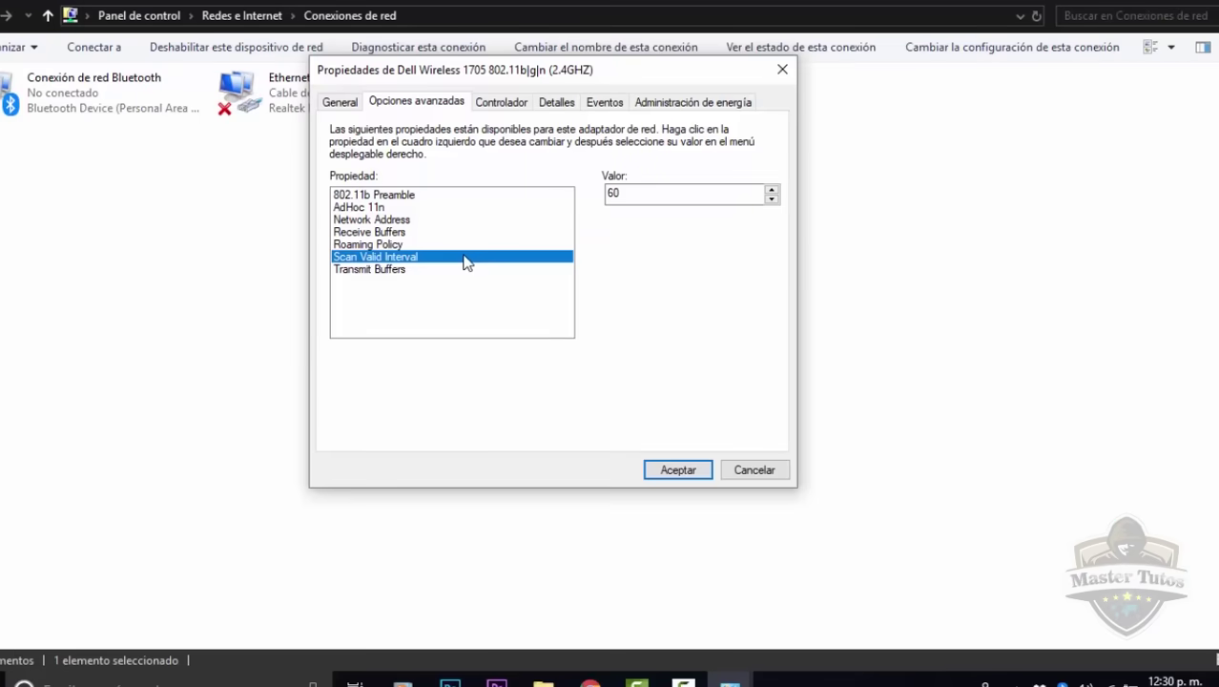
pyautogui.doubleClick(632, 195)
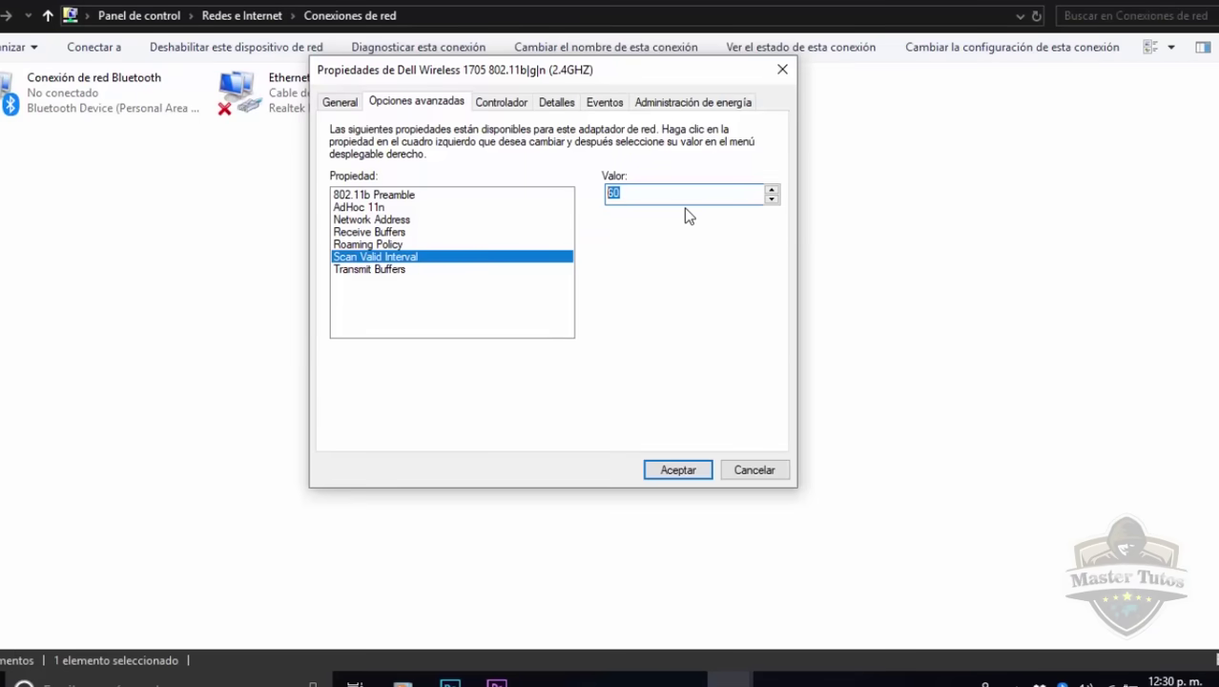
pyautogui.write('100')
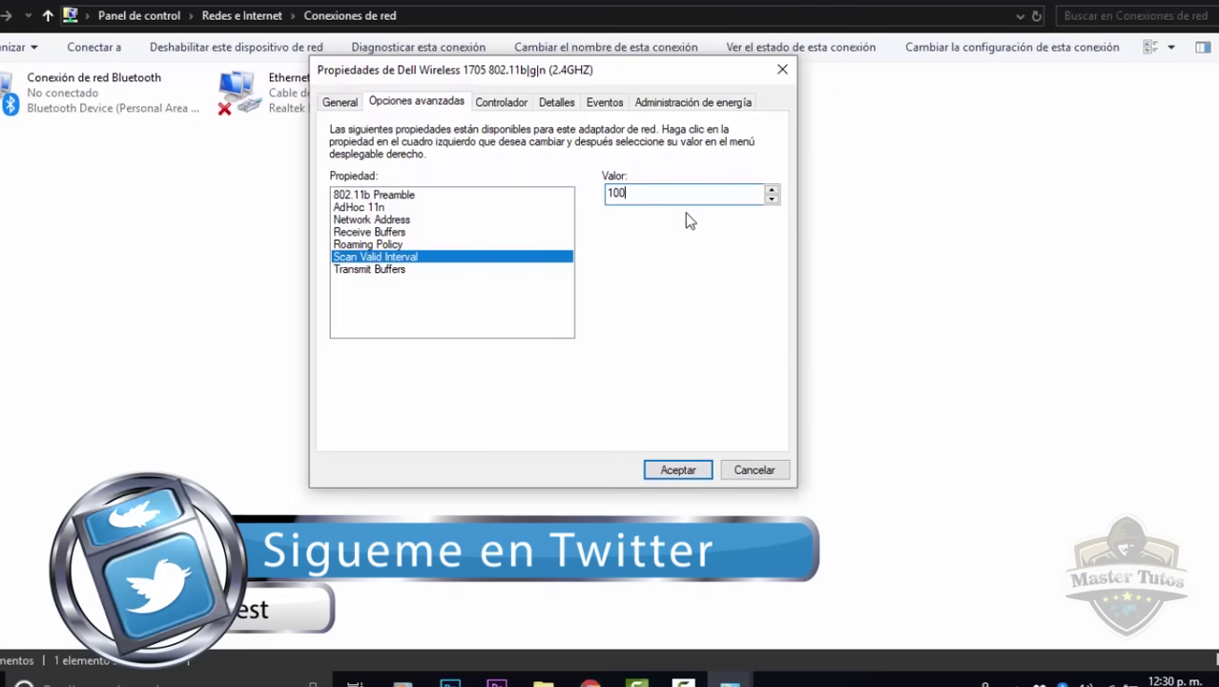
# Check the values of the adapter's Transmit Buffers and Network Address properties.
pyautogui.click(399, 271)
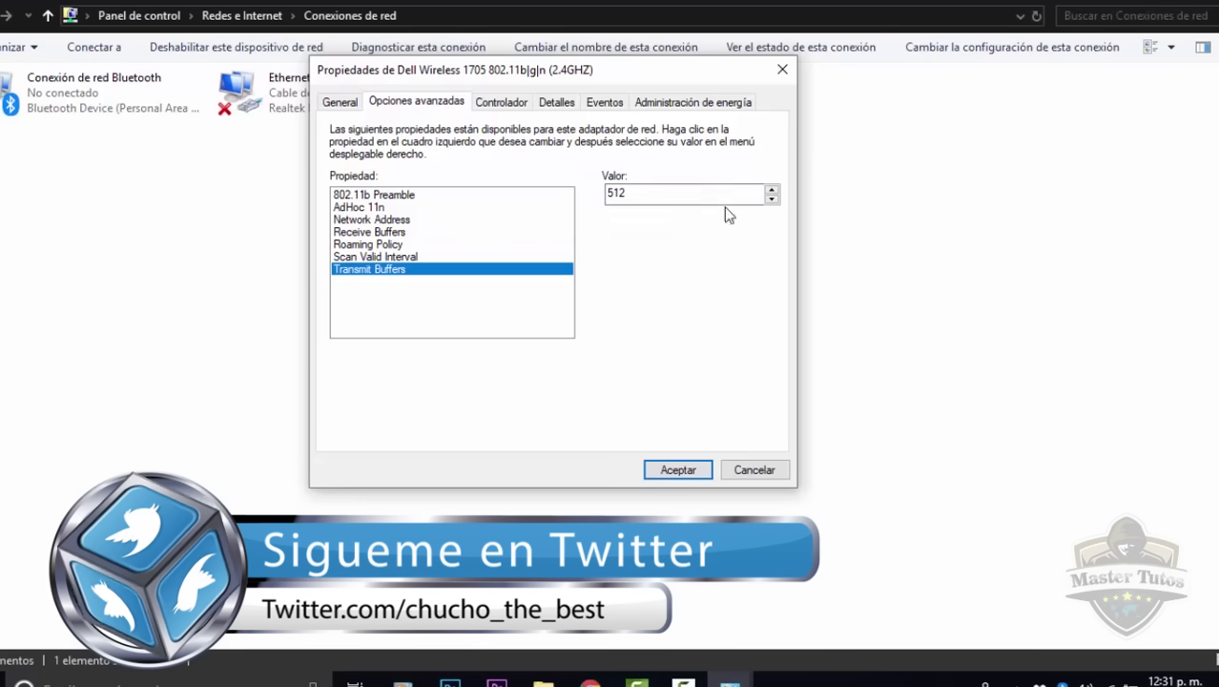
pyautogui.click(671, 198)
pyautogui.doubleClick(641, 196)
pyautogui.moveTo(664, 194); pyautogui.dragTo(525, 175)
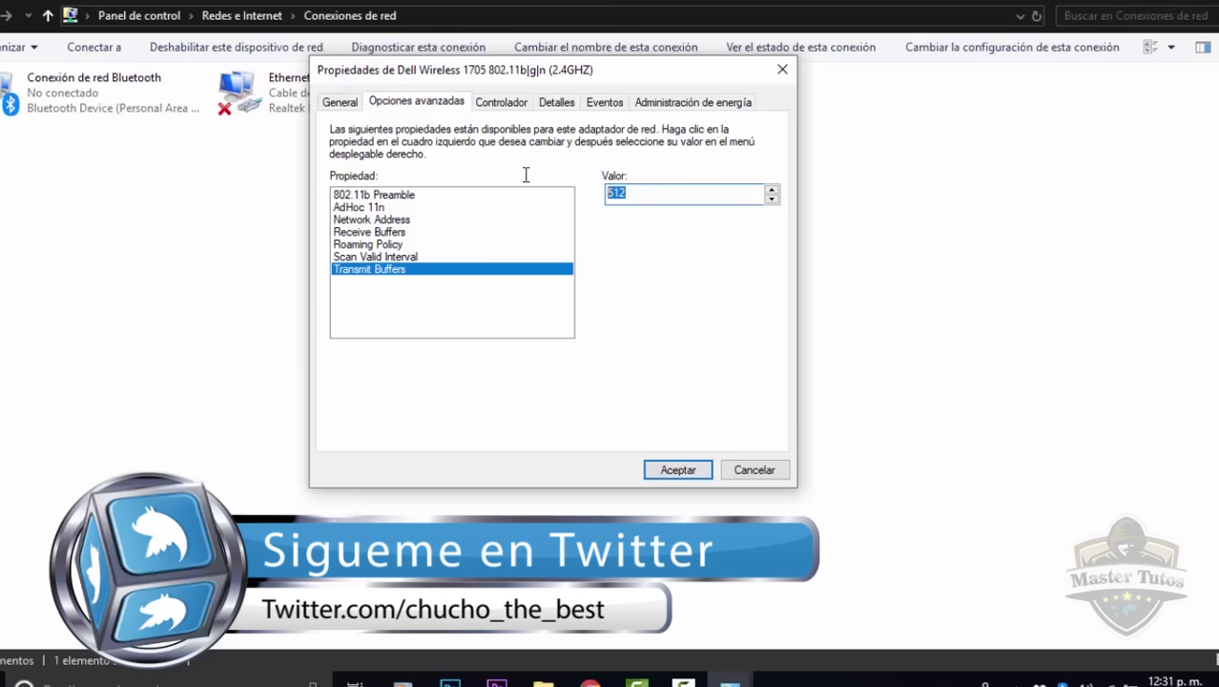
pyautogui.click(380, 220)
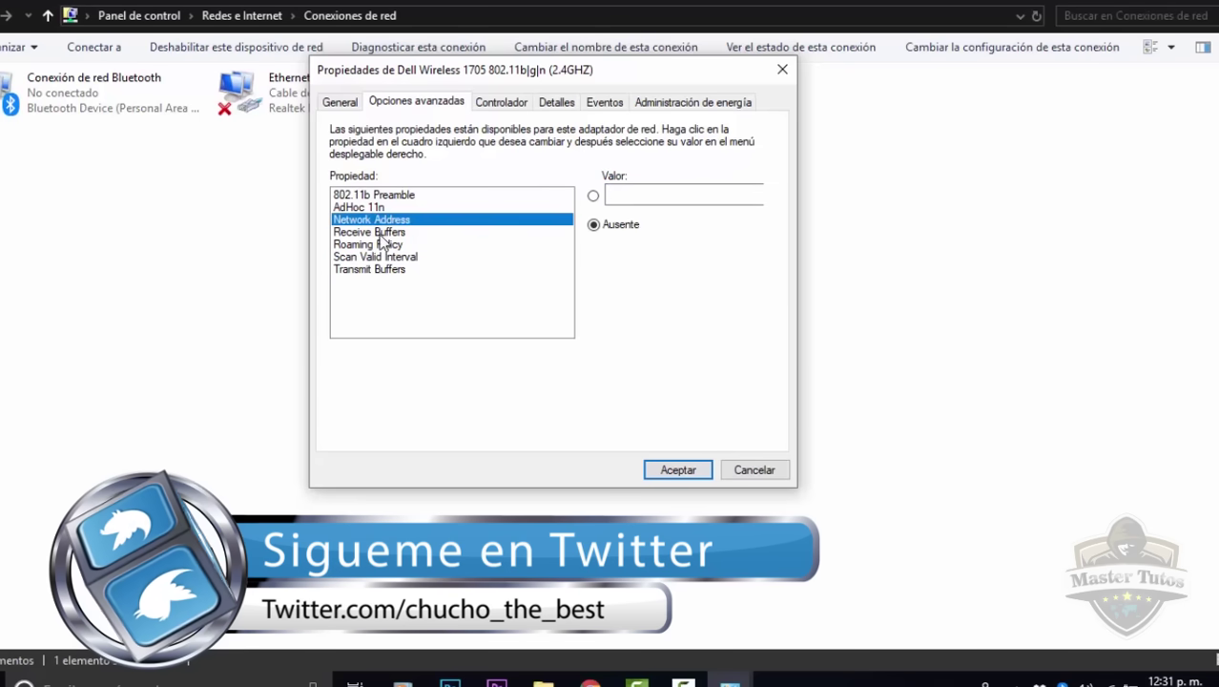
pyautogui.click(380, 270)
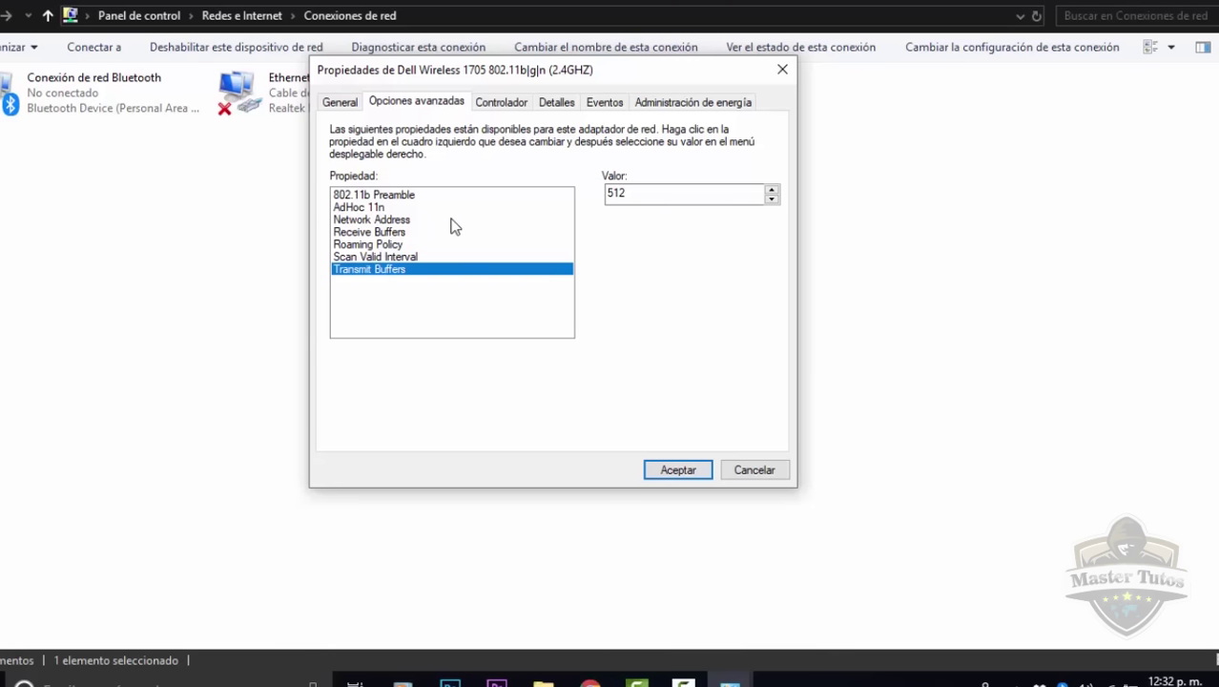
# Review the Receive Buffers and neighbouring advanced properties, then accept the Wi-Fi adapter's property changes and deselect the adapter.
pyautogui.click(379, 234)
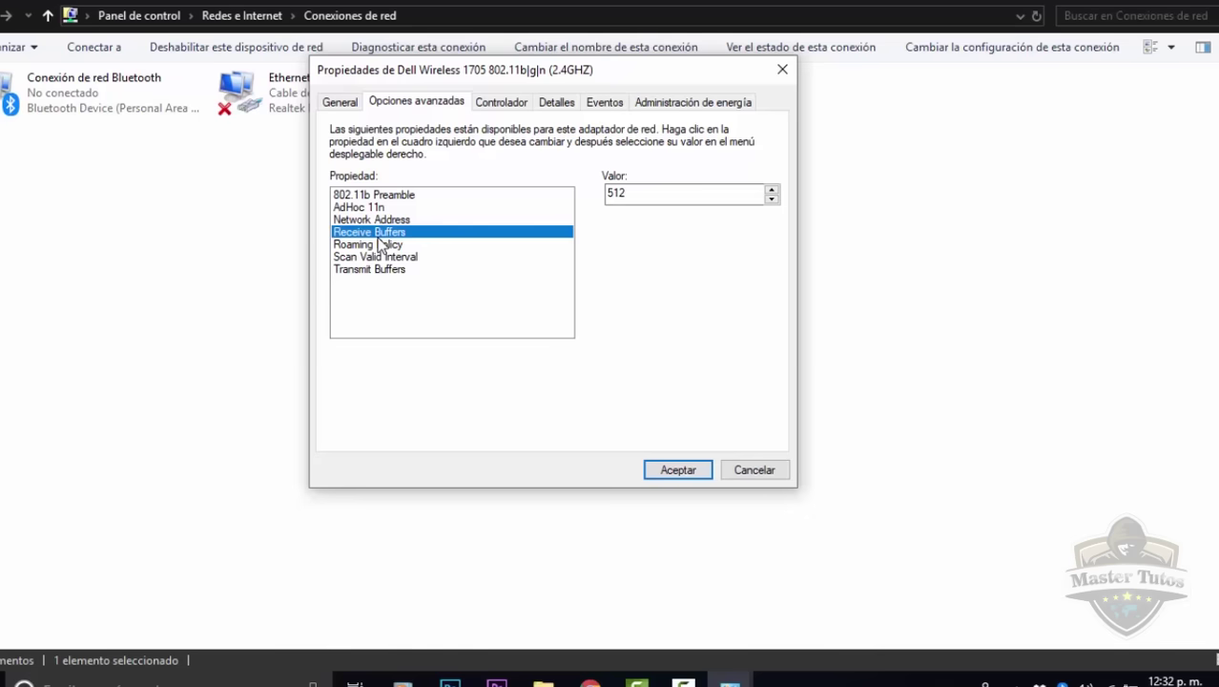
pyautogui.press('Up')
pyautogui.press('Up')
pyautogui.press('Up')
pyautogui.press('Down')
pyautogui.press('Down')
pyautogui.press('Down')
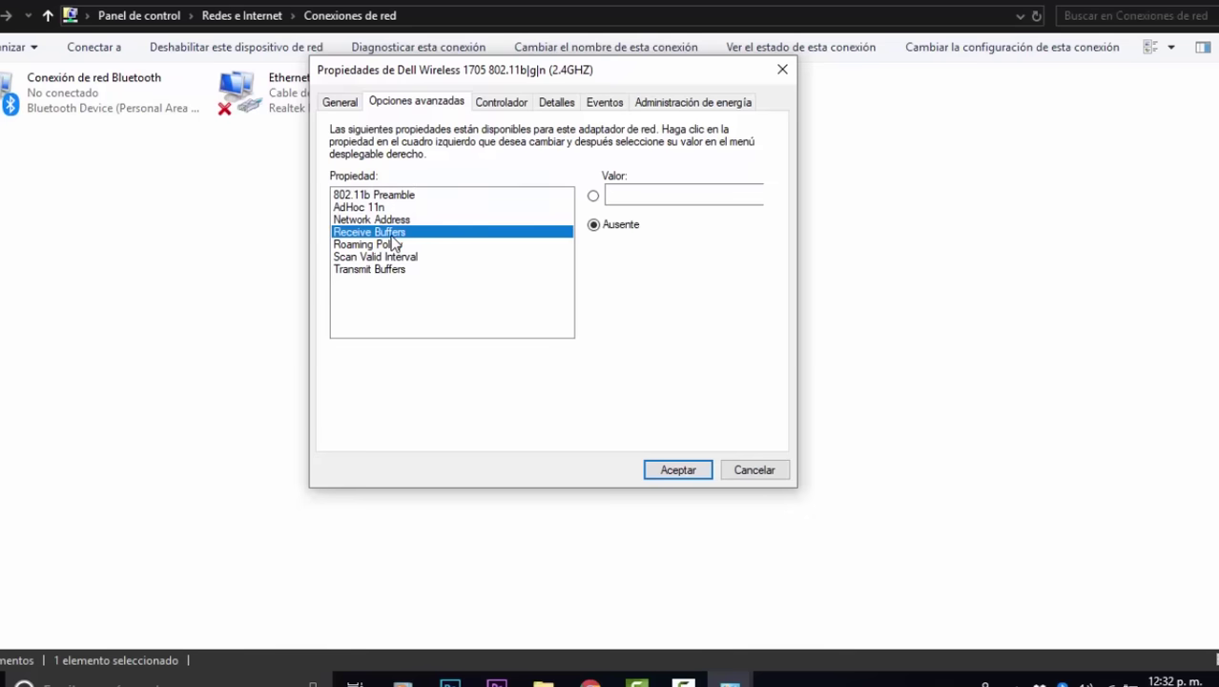
pyautogui.click(679, 466)
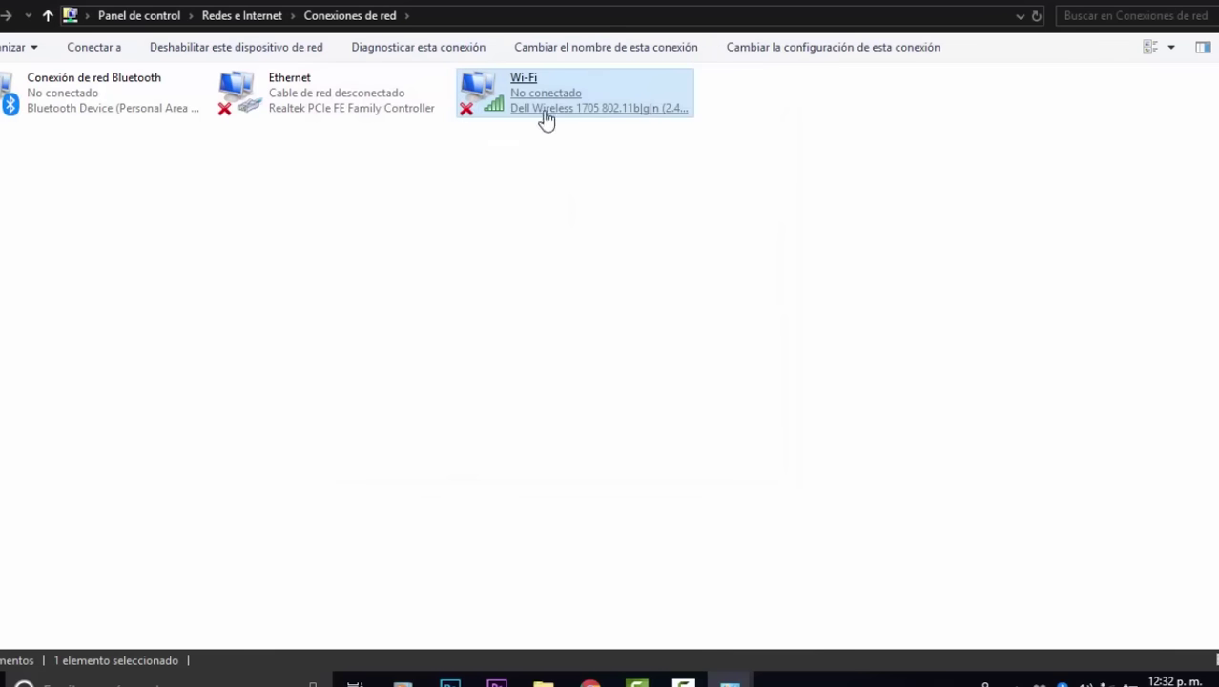
pyautogui.click(598, 179)
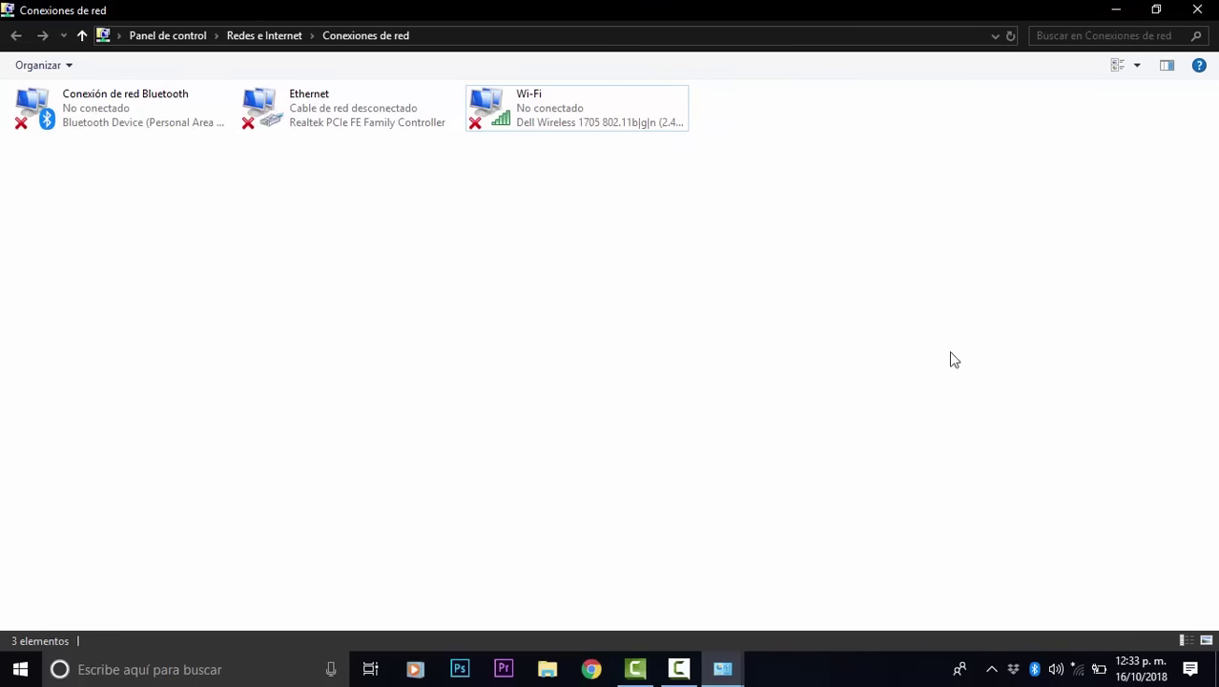
# Look through the available wireless networks and connect to the secured network UbeeF963 without enabling automatic connection.
pyautogui.click(1078, 669)
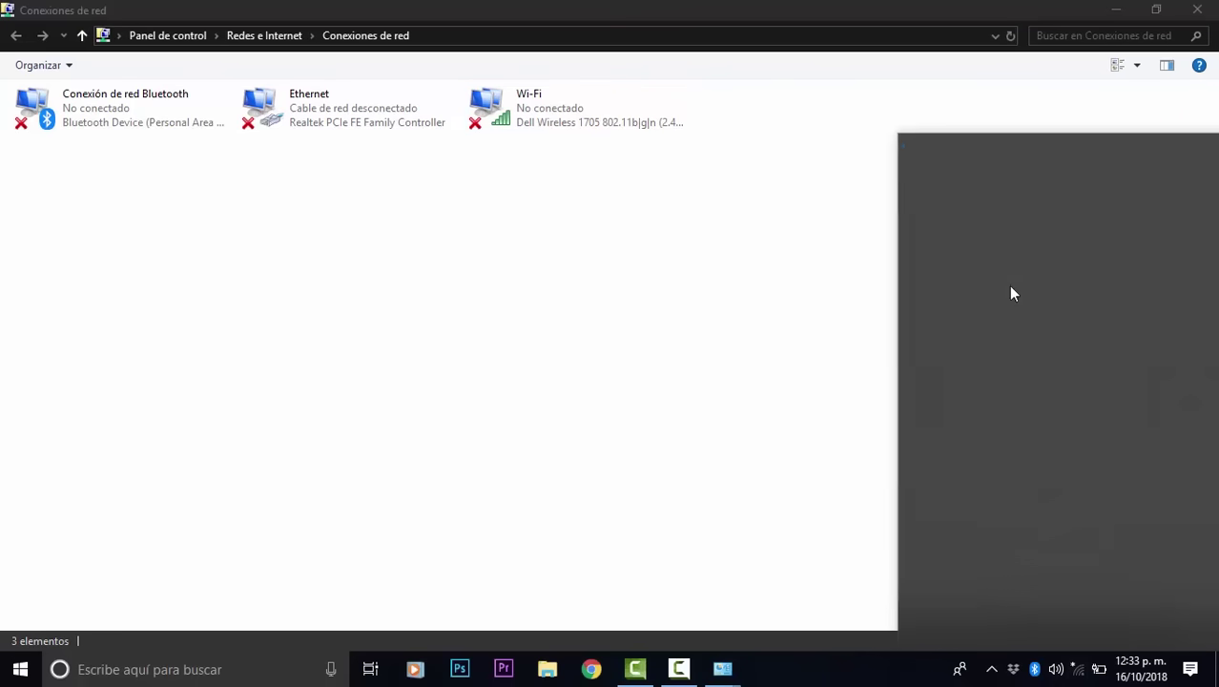
pyautogui.scroll(-1, 1034, 279)
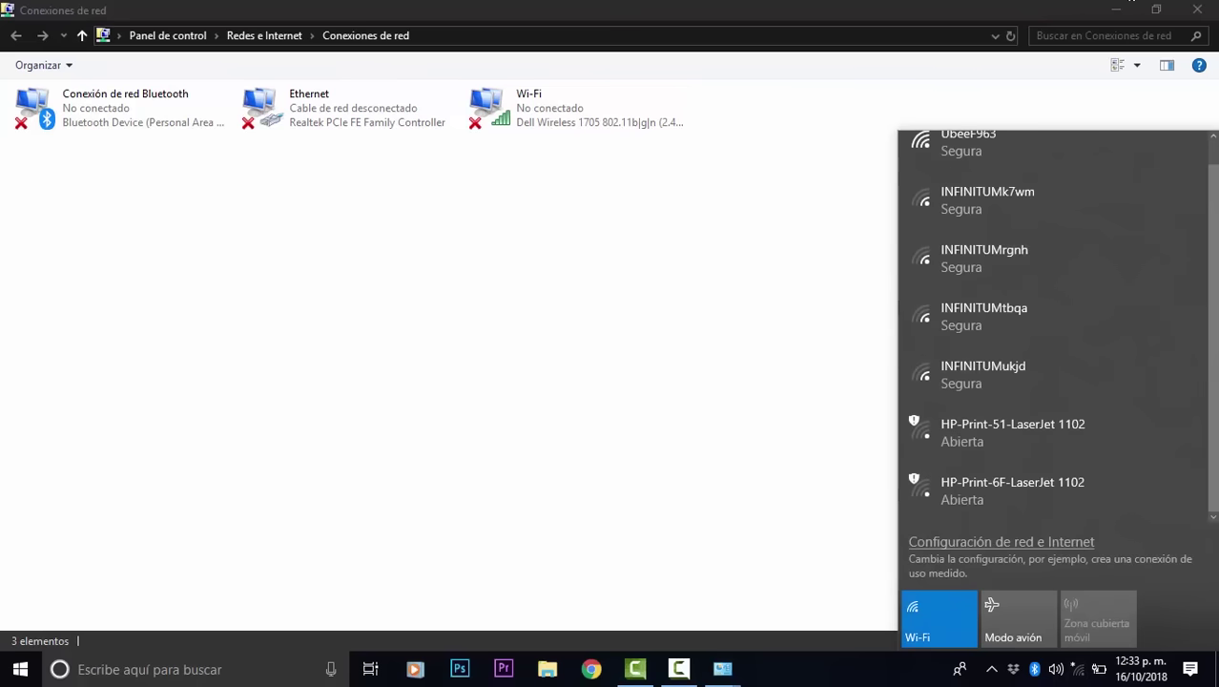
pyautogui.scroll(1, 954, 462)
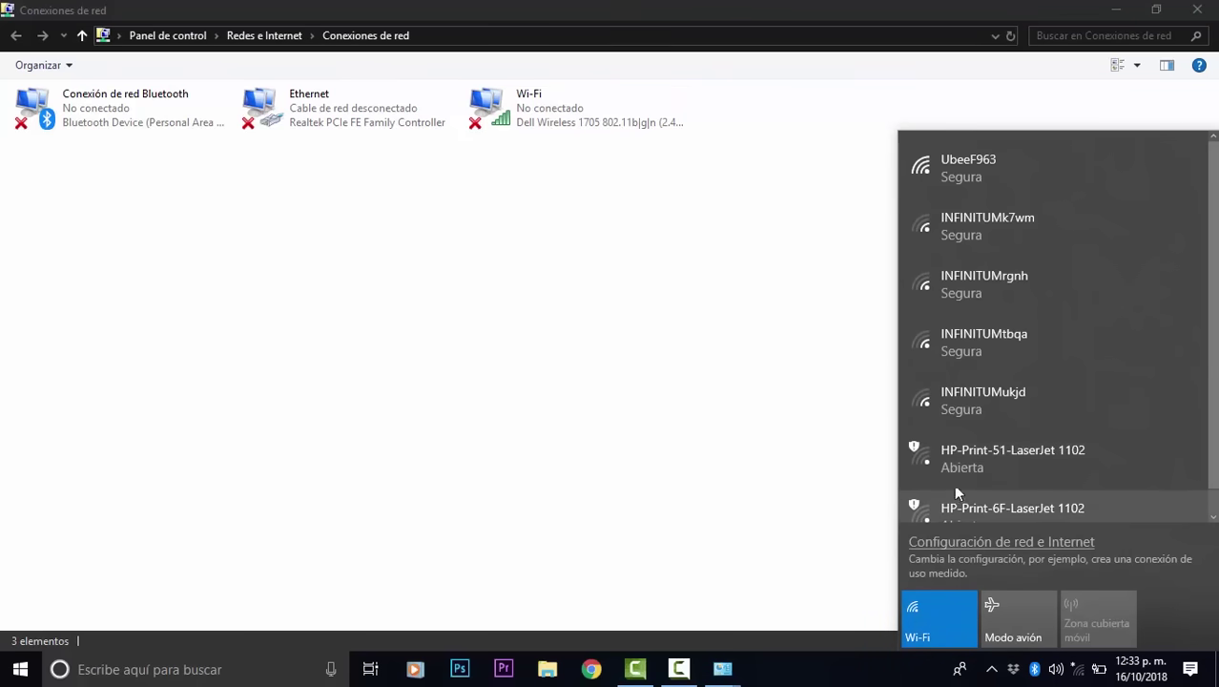
pyautogui.scroll(-1, 1019, 487)
pyautogui.scroll(1, 992, 477)
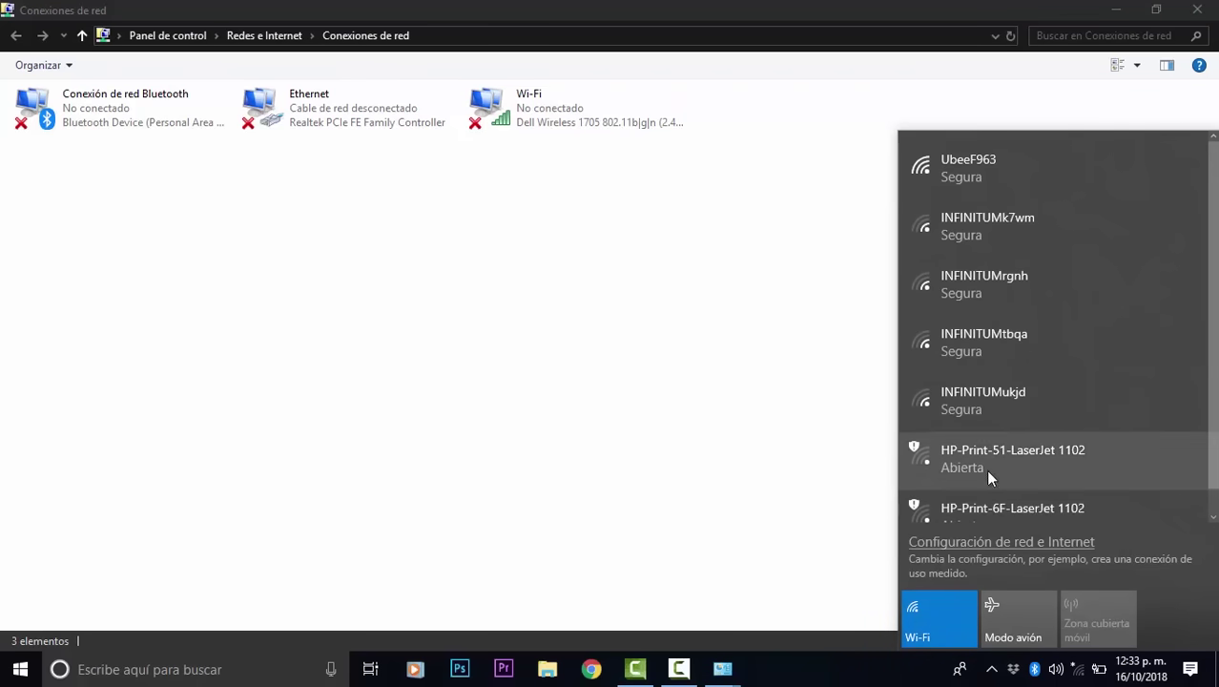
pyautogui.click(1004, 174)
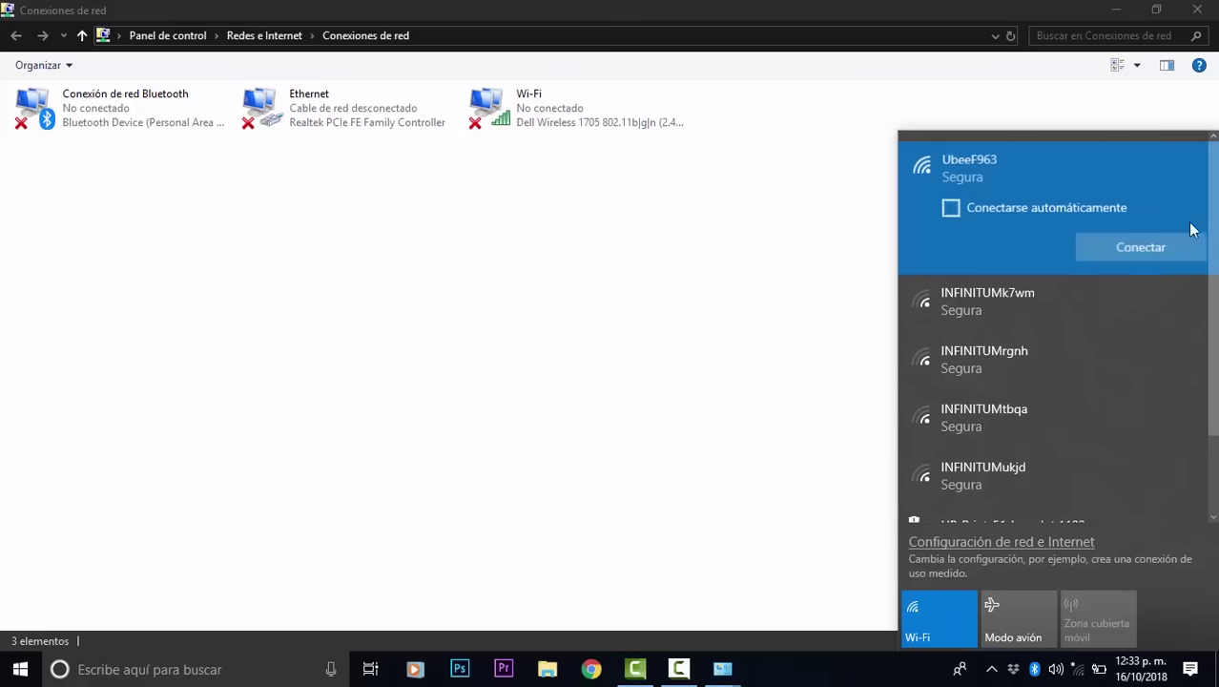
pyautogui.click(1143, 250)
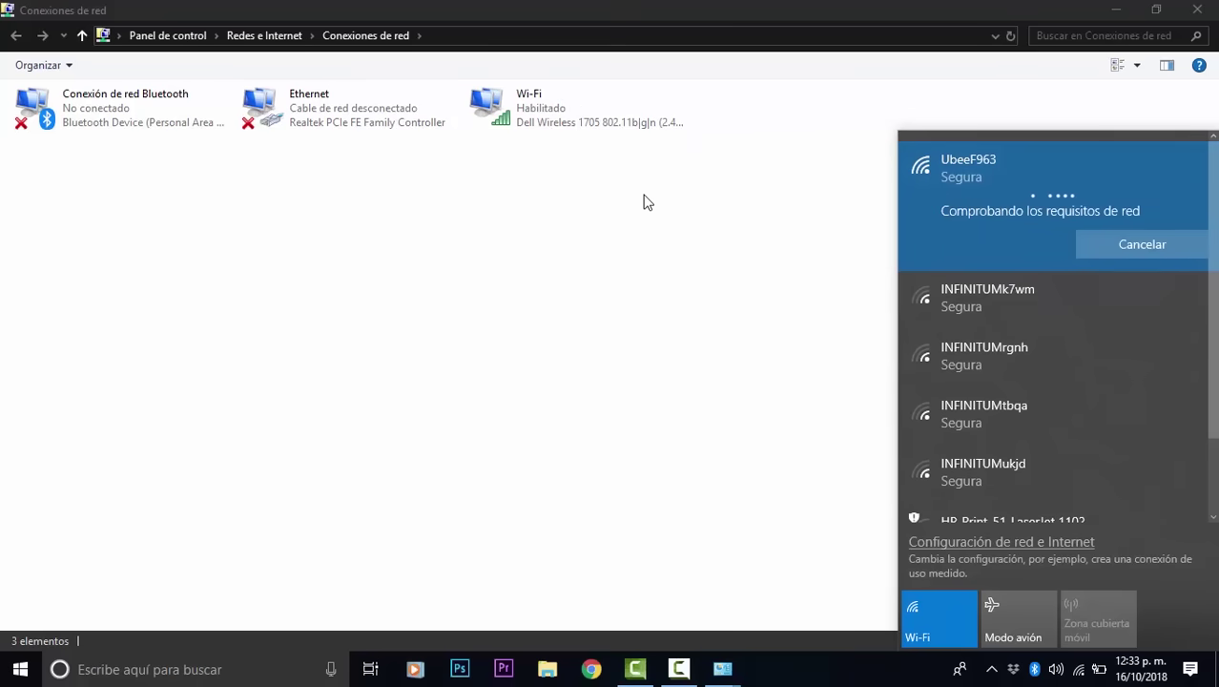